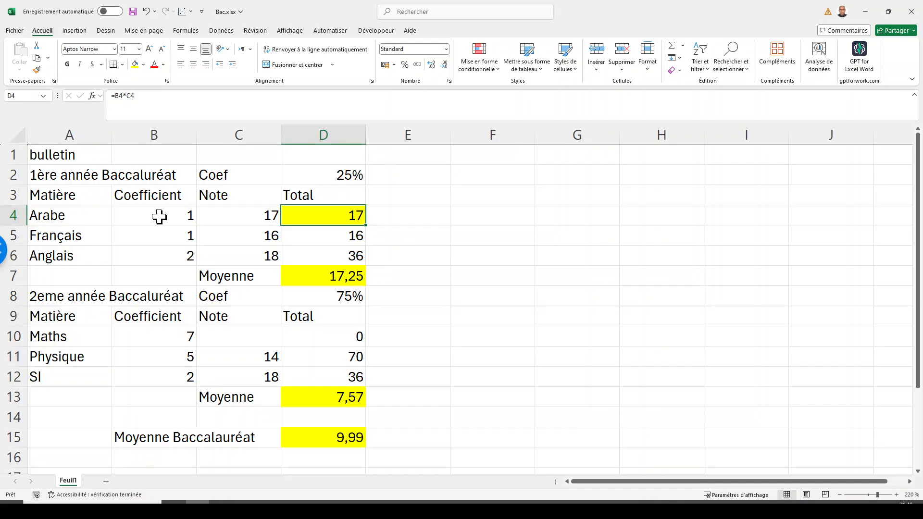
# Set the Arabe coefficient in B4 to 2.
pyautogui.write('2')
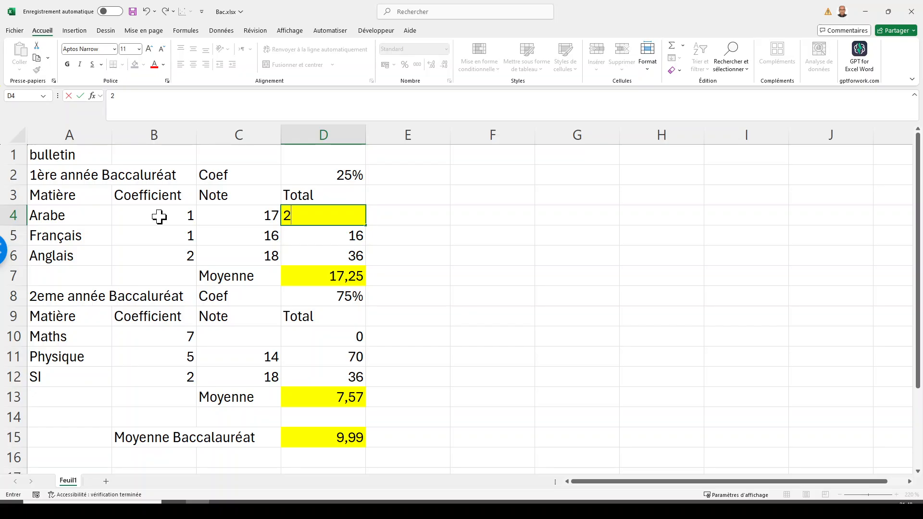
pyautogui.press('Escape')
pyautogui.click(159, 216)
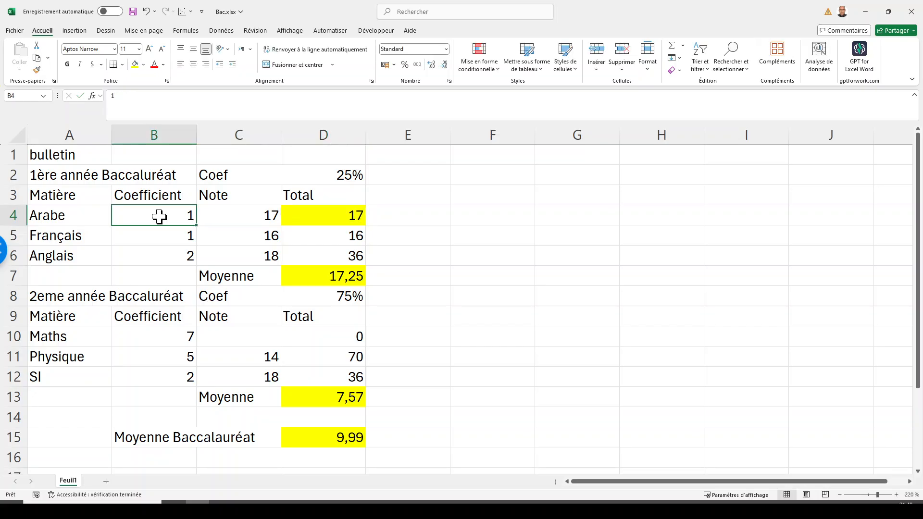
pyautogui.write('2')
pyautogui.press('Return')
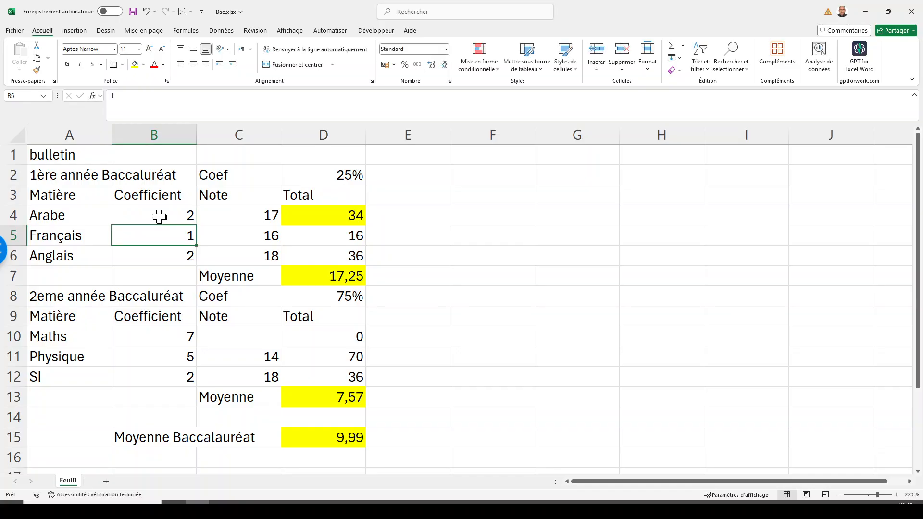
# Set the Arabe coefficient in B4 back to 1.
pyautogui.click(159, 217)
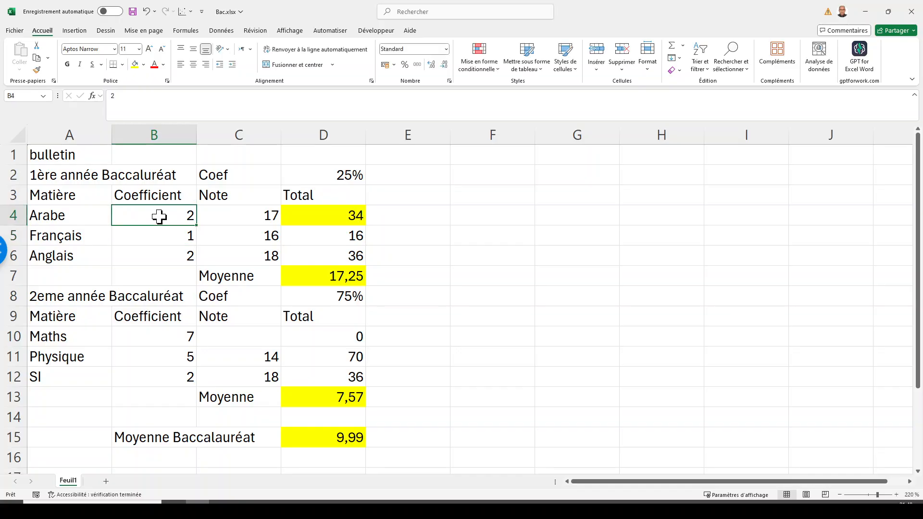
pyautogui.write('1')
pyautogui.press('Tab')
# Examine the Total formulas for the first-year subjects in D4 to D6.
pyautogui.press('Tab')
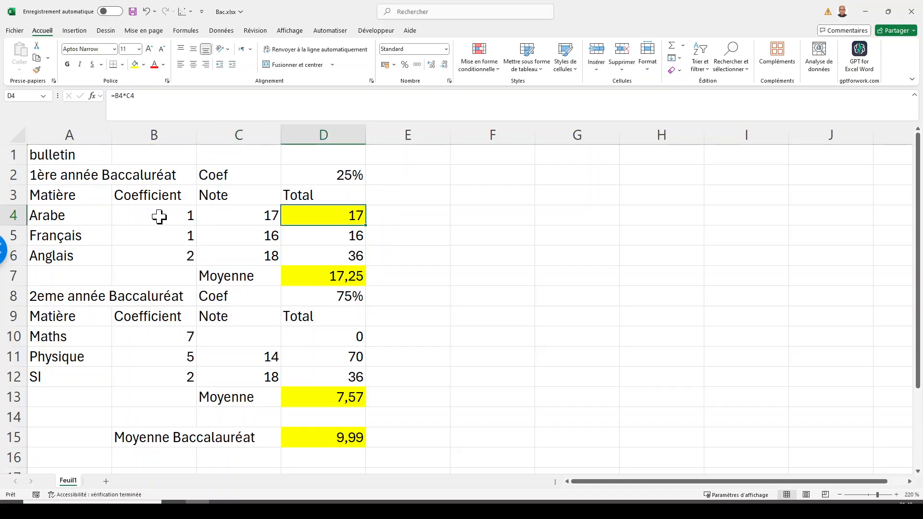
pyautogui.press('Down')
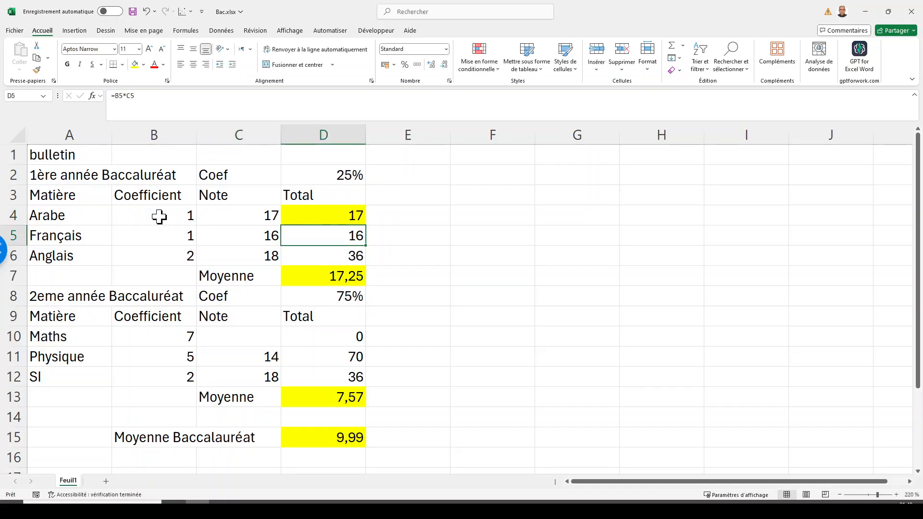
pyautogui.press('Down')
pyautogui.press('Up')
pyautogui.press('Up')
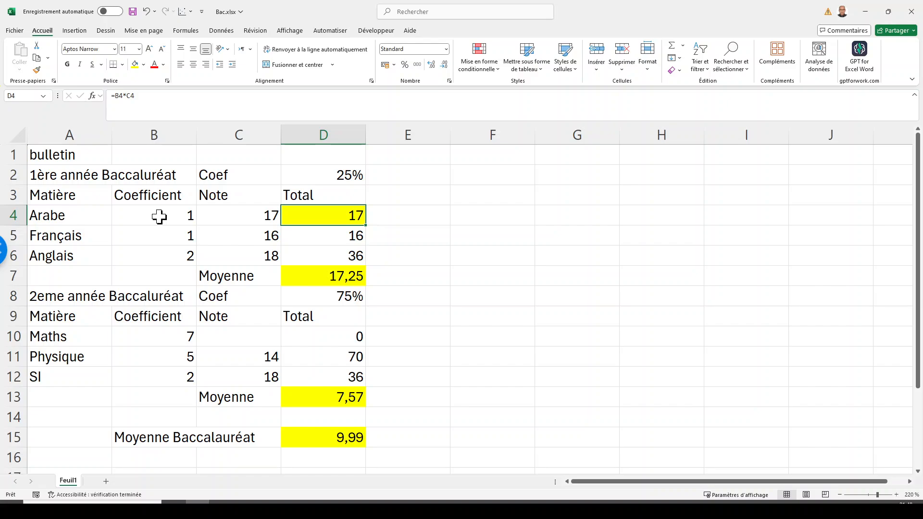
pyautogui.press('Down')
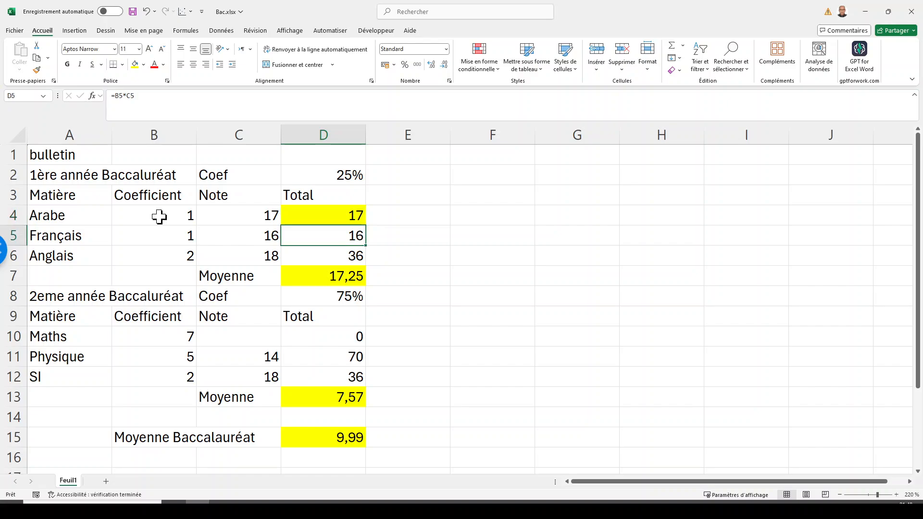
pyautogui.press('Down')
# Replace the fixed first-year average in D7 with the formula =SOMME(D4:D6)/SOMME(B4:B6).
pyautogui.press('Down')
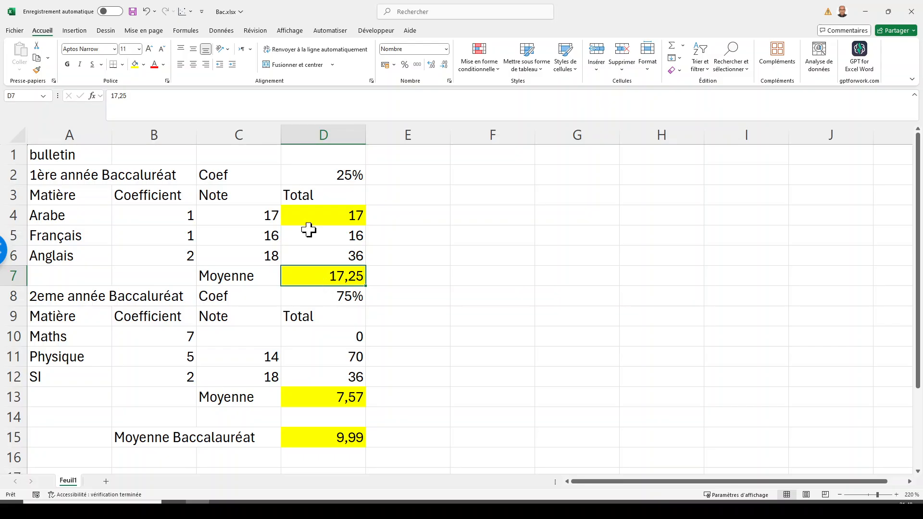
pyautogui.moveTo(129, 95); pyautogui.dragTo(91, 101)
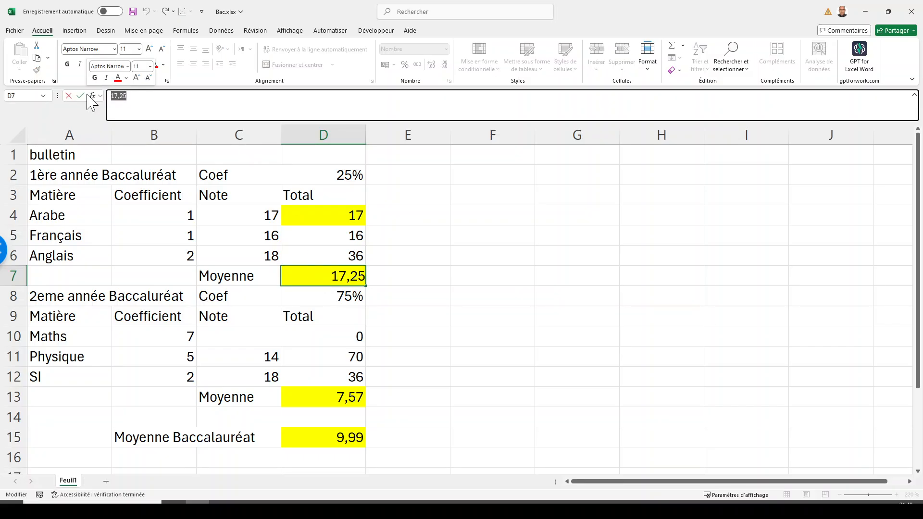
pyautogui.write('=so')
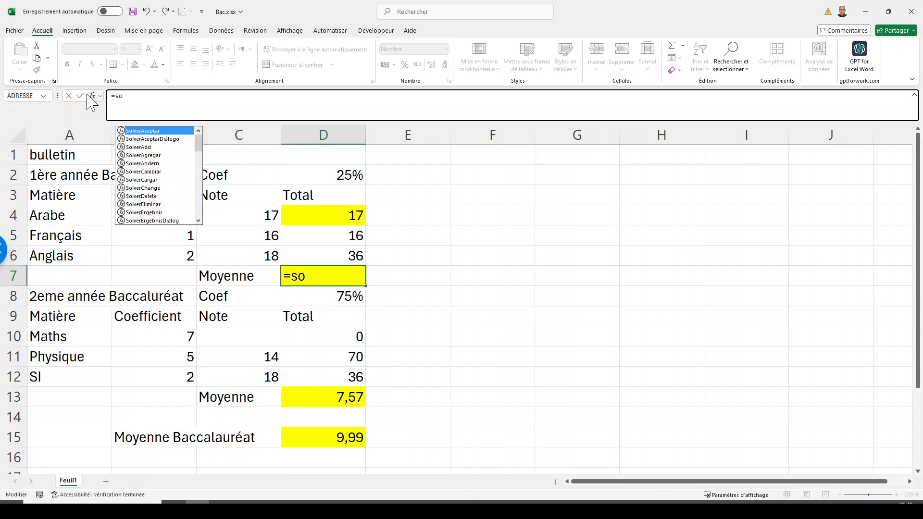
pyautogui.write('mme(')
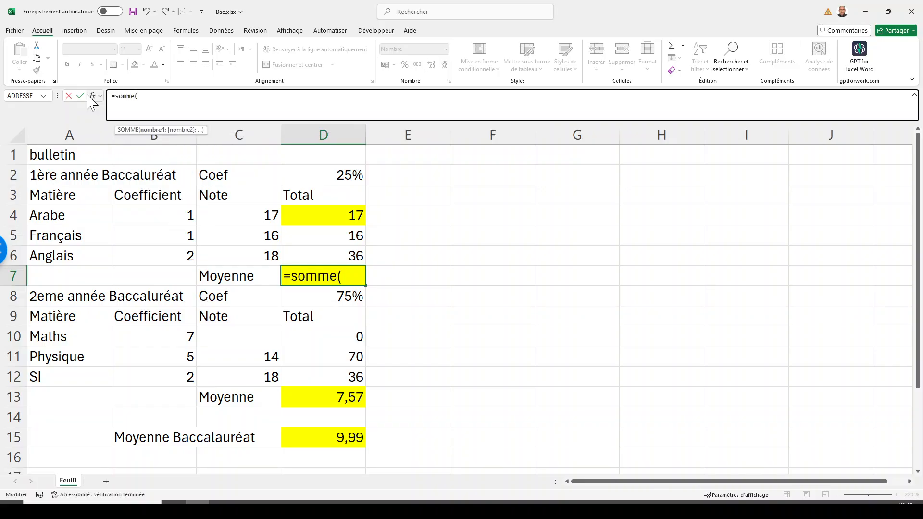
pyautogui.click(313, 215)
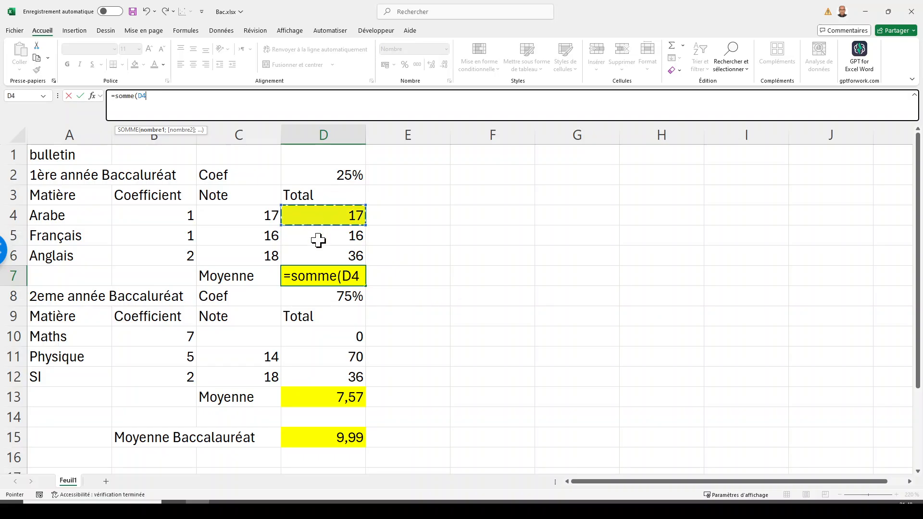
pyautogui.moveTo(319, 240); pyautogui.dragTo(319, 251)
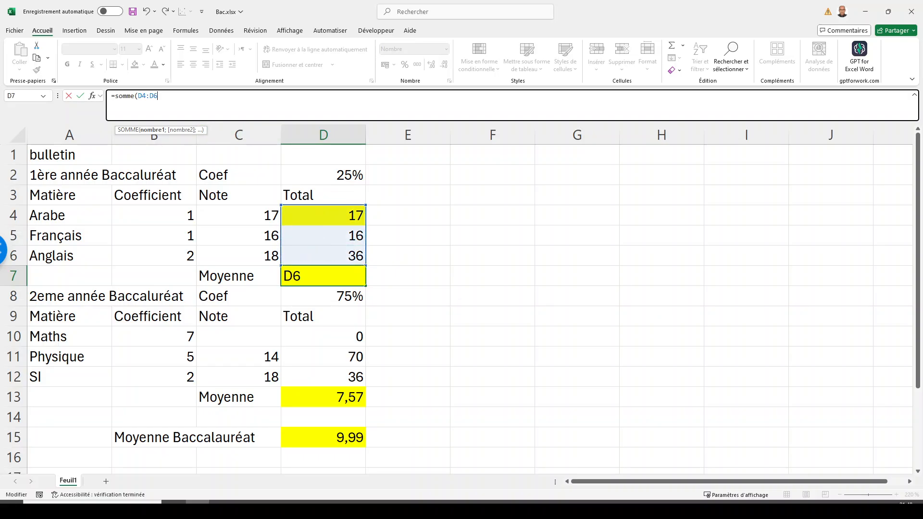
pyautogui.write(')/')
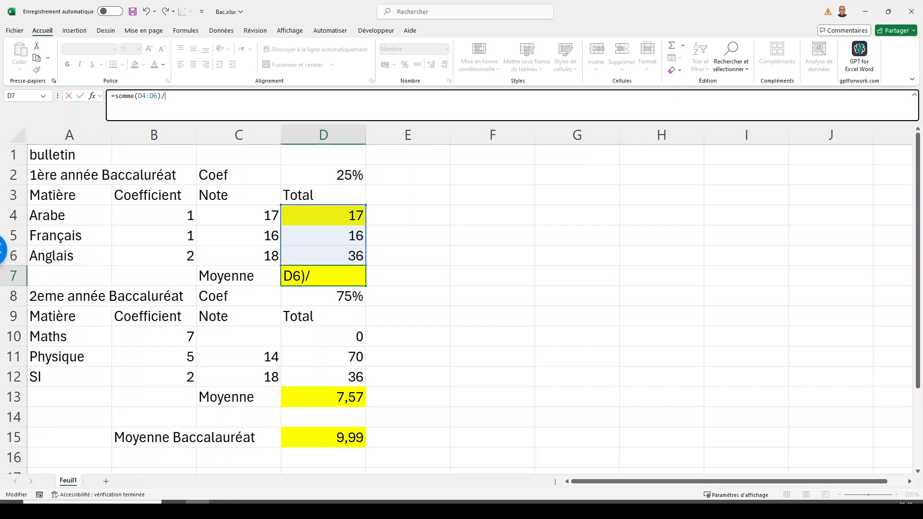
pyautogui.write('somme(')
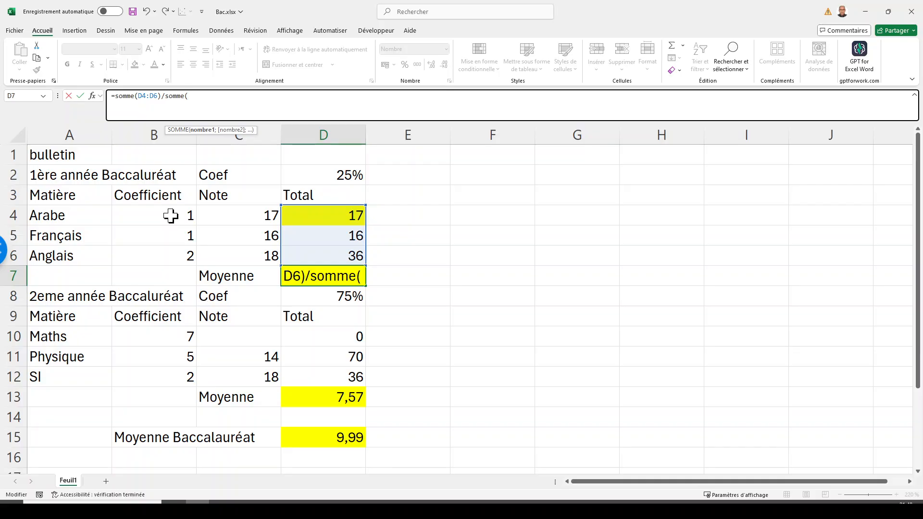
pyautogui.moveTo(171, 216); pyautogui.dragTo(174, 252)
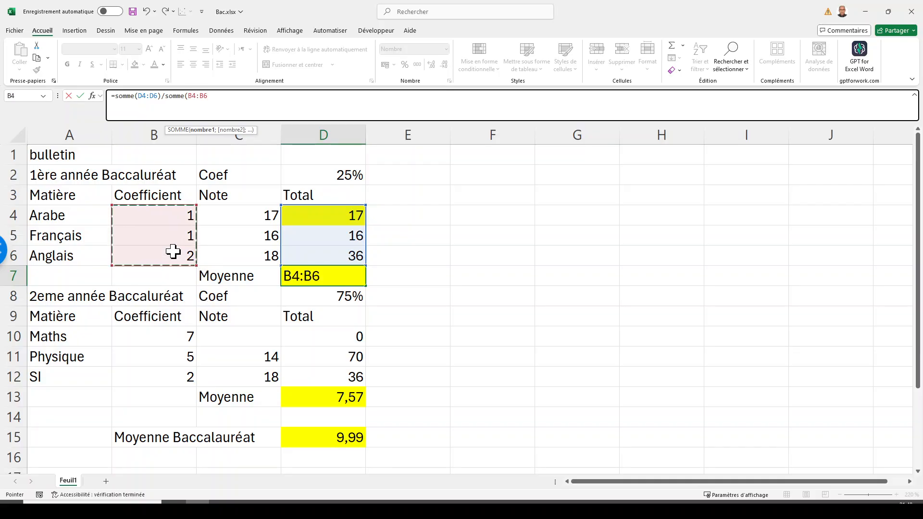
pyautogui.write(')')
pyautogui.press('Return')
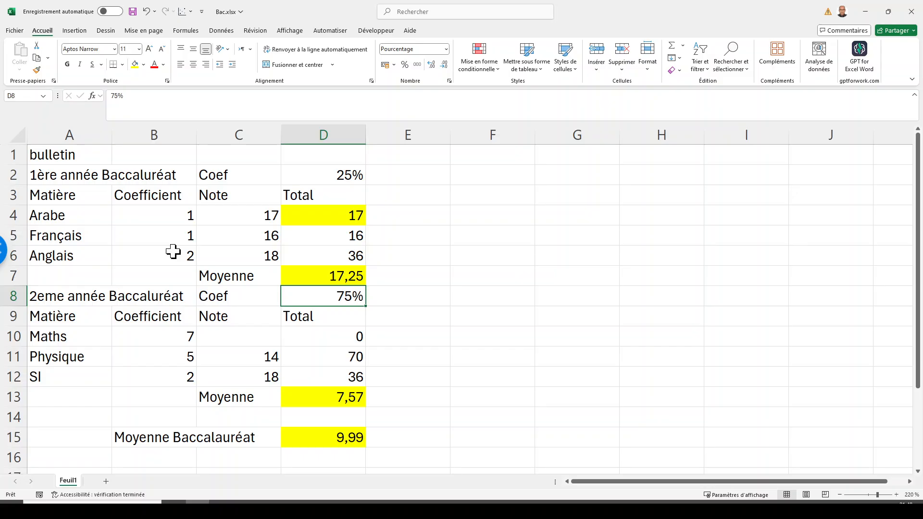
# Examine the first-year average formula in D7 and the contents of the second-year Total and average cells down to D13.
pyautogui.press('Up')
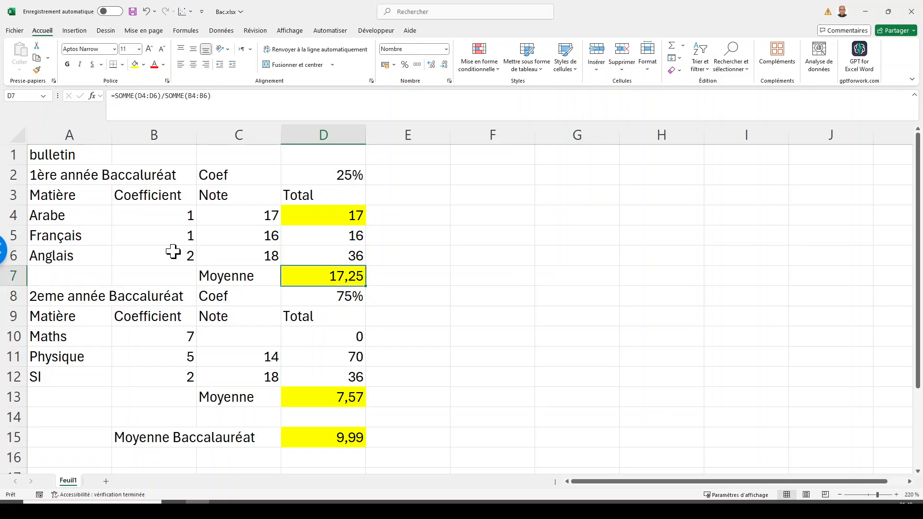
pyautogui.press('Down')
pyautogui.press('Down')
pyautogui.press('Down')
pyautogui.press('Down')
pyautogui.press('Down')
pyautogui.press('Down')
pyautogui.press('Down')
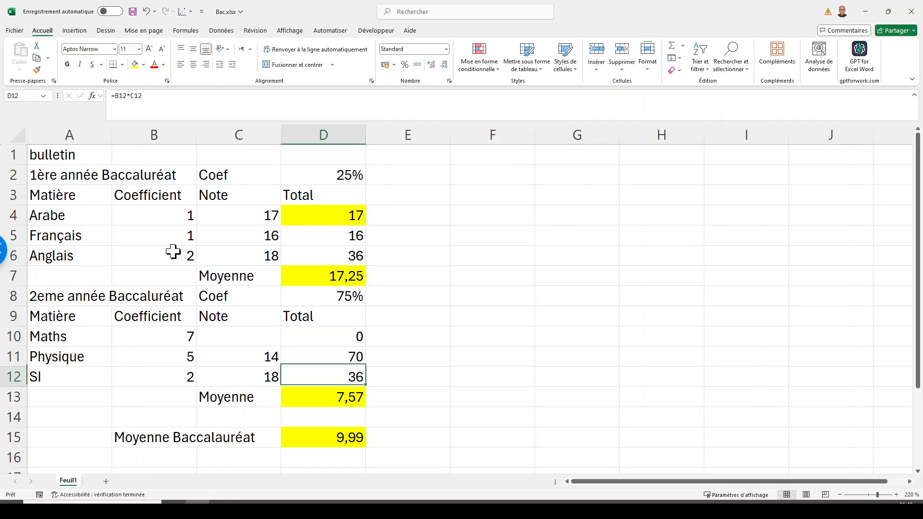
pyautogui.press('Up')
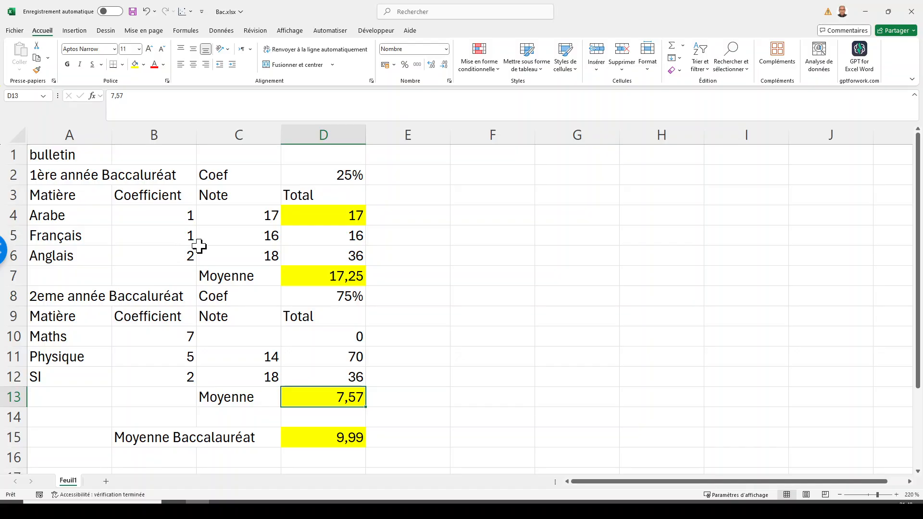
pyautogui.click(317, 279)
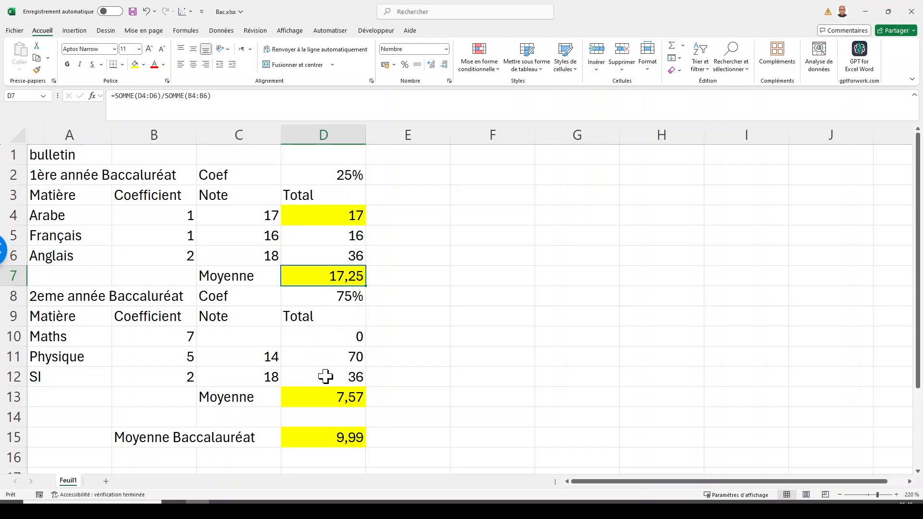
# Replace the fixed second-year average in D13 with a SOMMEPROD formula pairing the coefficients B10:B12 with the notes C10:C12.
pyautogui.click(327, 390)
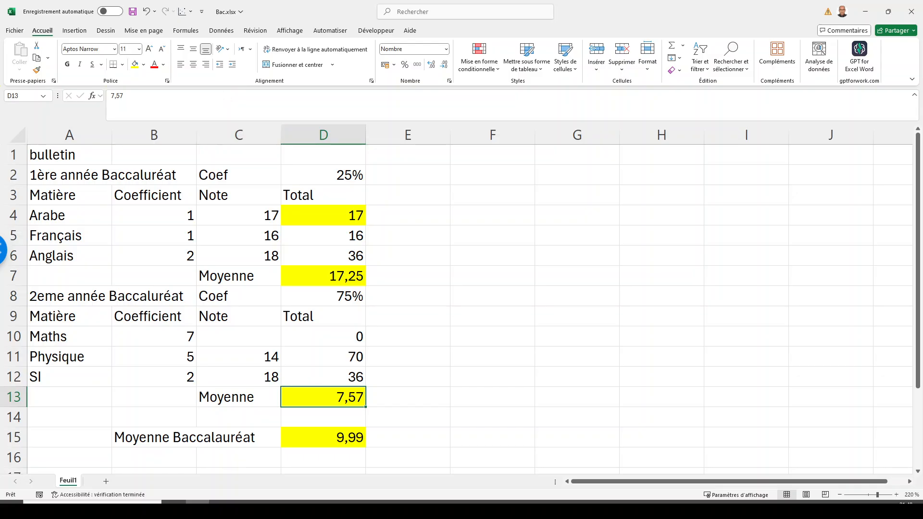
pyautogui.click(124, 96)
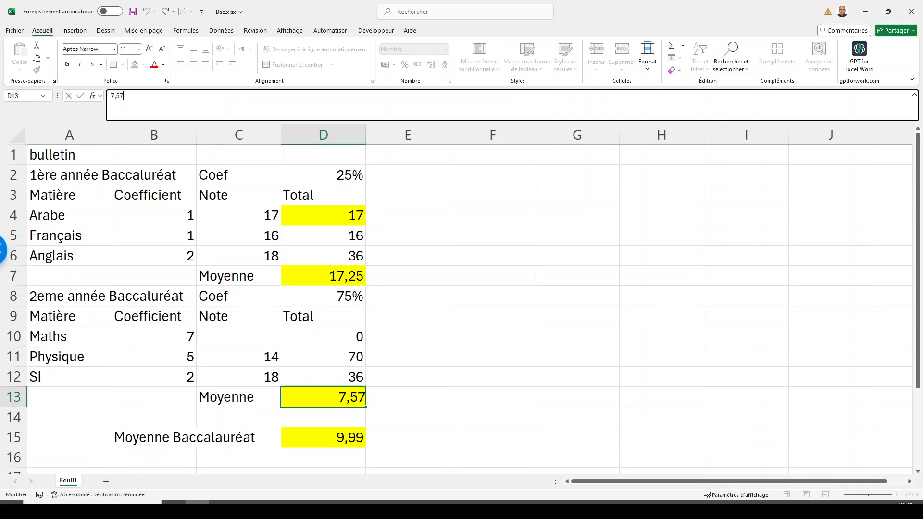
pyautogui.press('BackSpace')
pyautogui.press('BackSpace')
pyautogui.press('BackSpace')
pyautogui.press('BackSpace')
pyautogui.write('=')
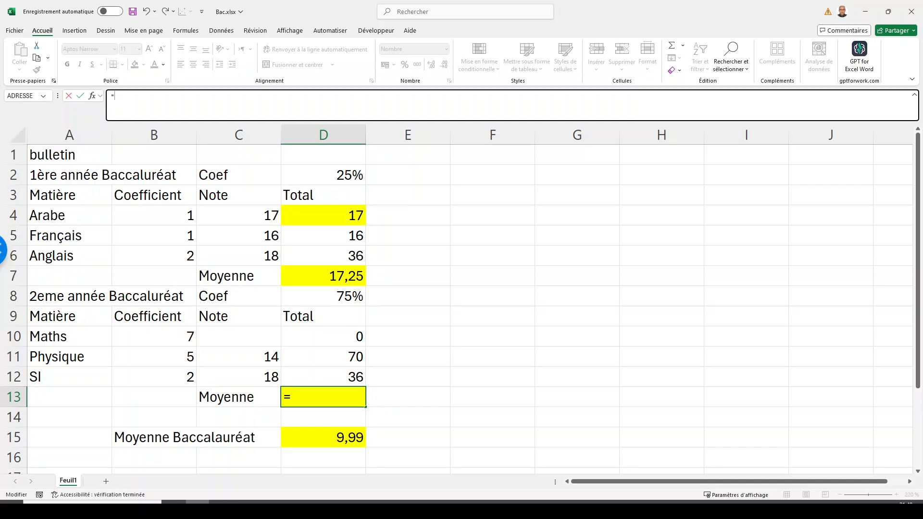
pyautogui.write('sommep')
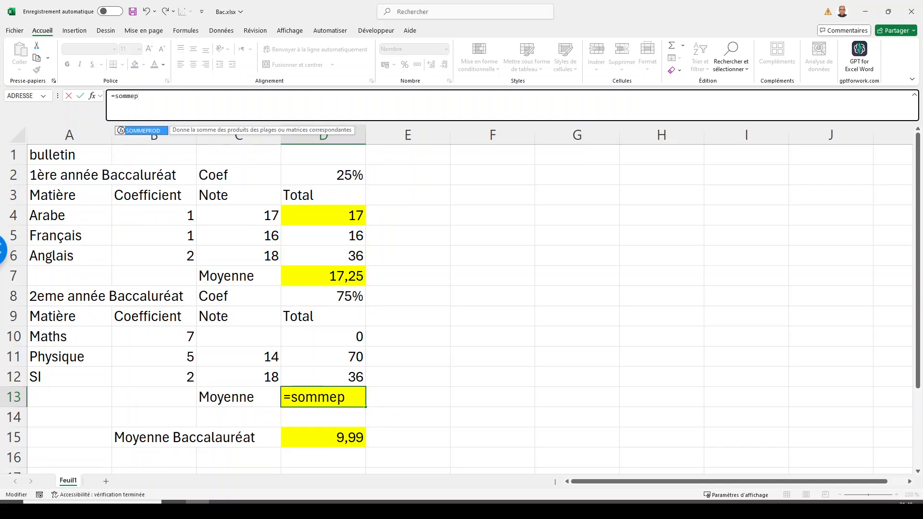
pyautogui.press('Tab')
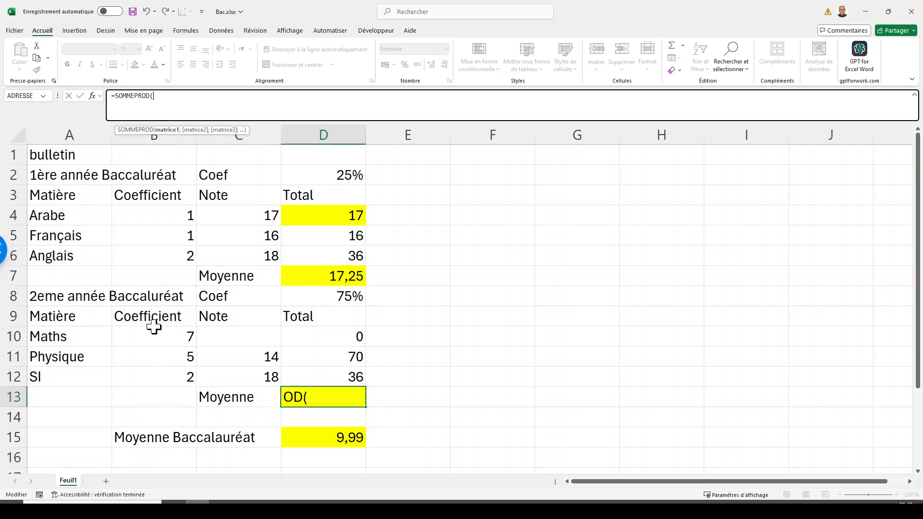
pyautogui.moveTo(159, 333); pyautogui.dragTo(157, 383)
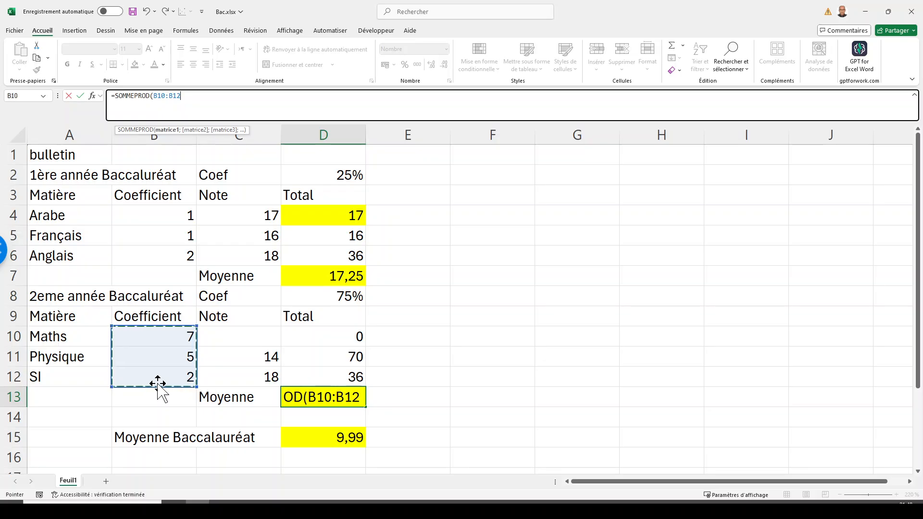
pyautogui.write(',')
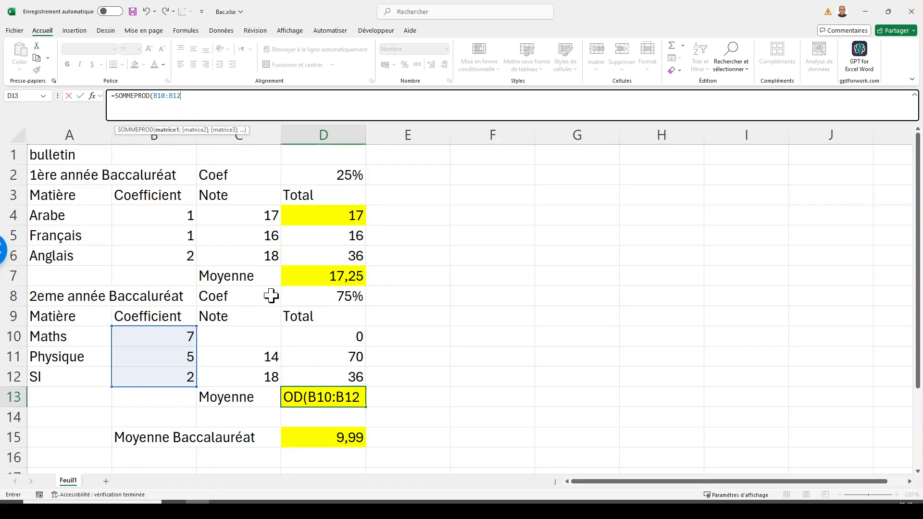
pyautogui.write(';')
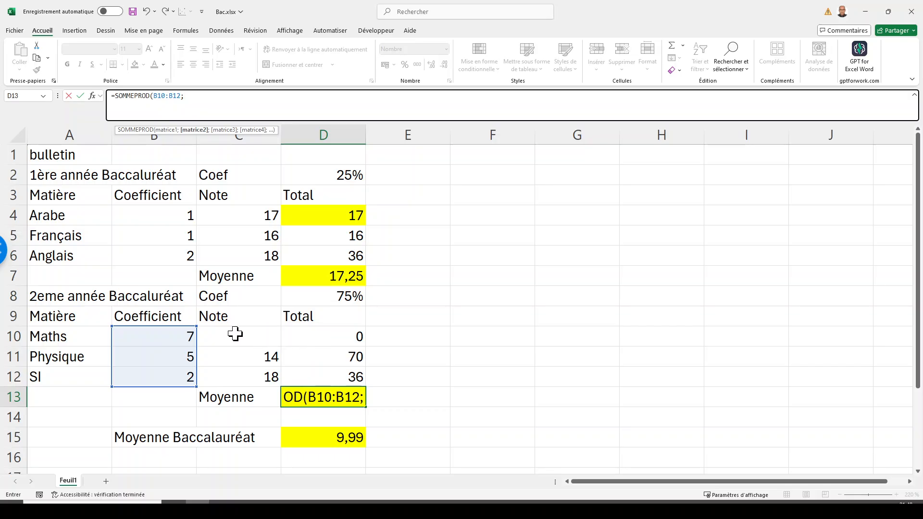
pyautogui.moveTo(235, 334); pyautogui.dragTo(243, 379)
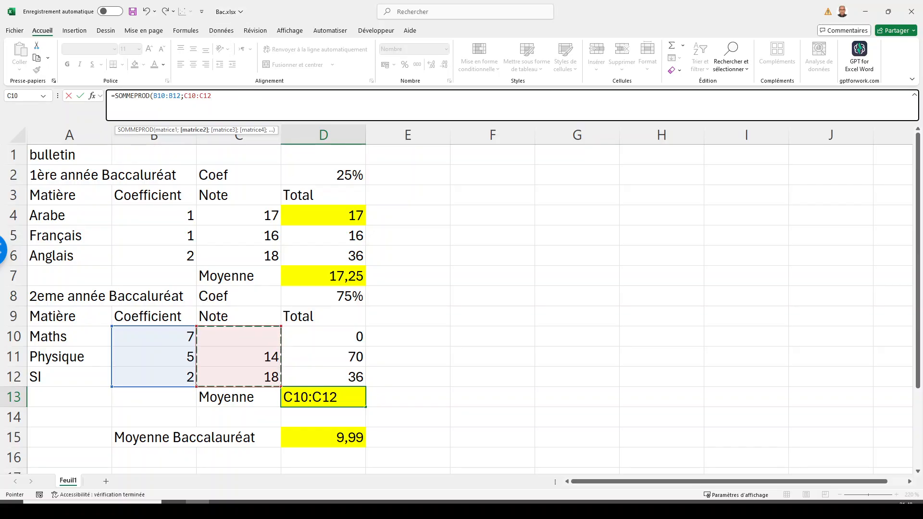
# Complete the D13 formula by dividing the SOMMEPROD by SOMME(B10:B12), and validate it.
pyautogui.click(214, 96)
pyautogui.write(')/')
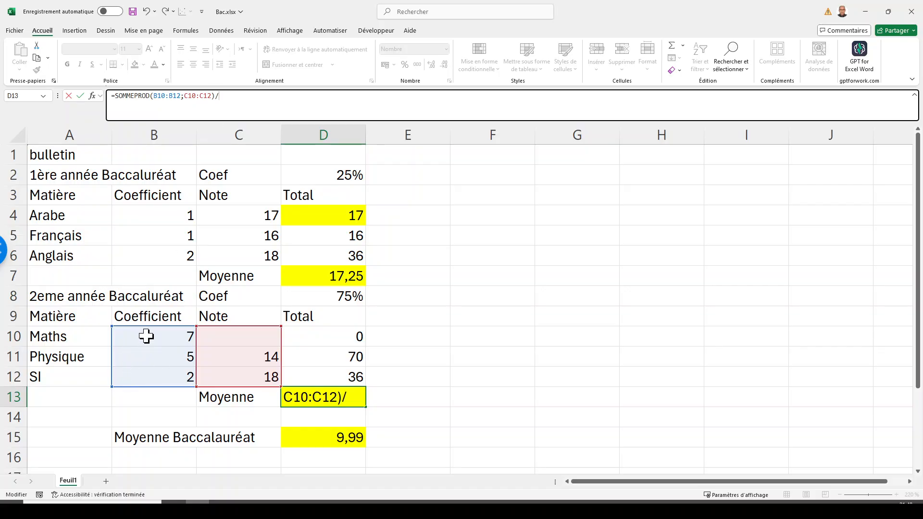
pyautogui.write('somme(')
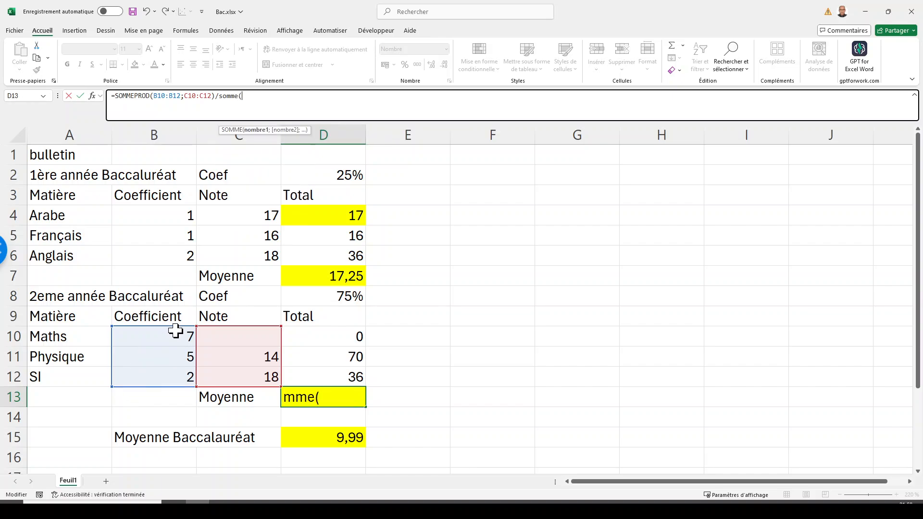
pyautogui.moveTo(177, 337); pyautogui.dragTo(178, 376)
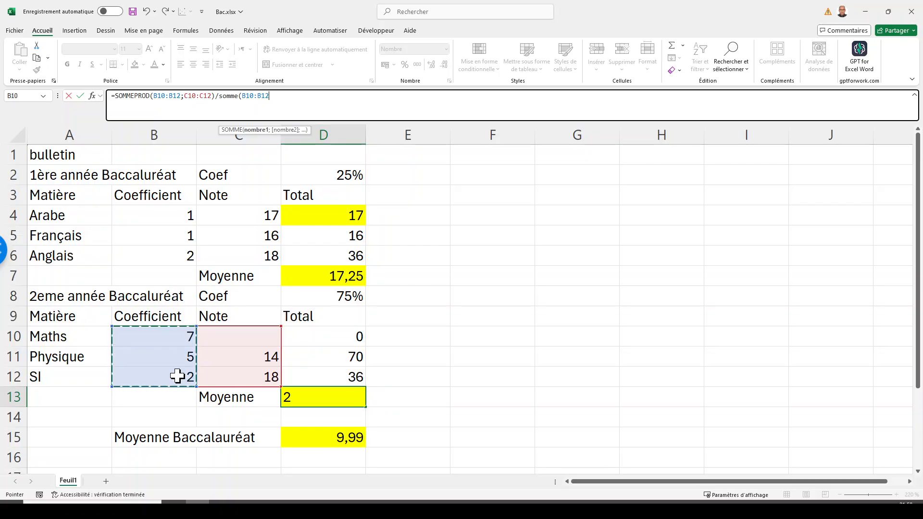
pyautogui.write(')')
pyautogui.press('Return')
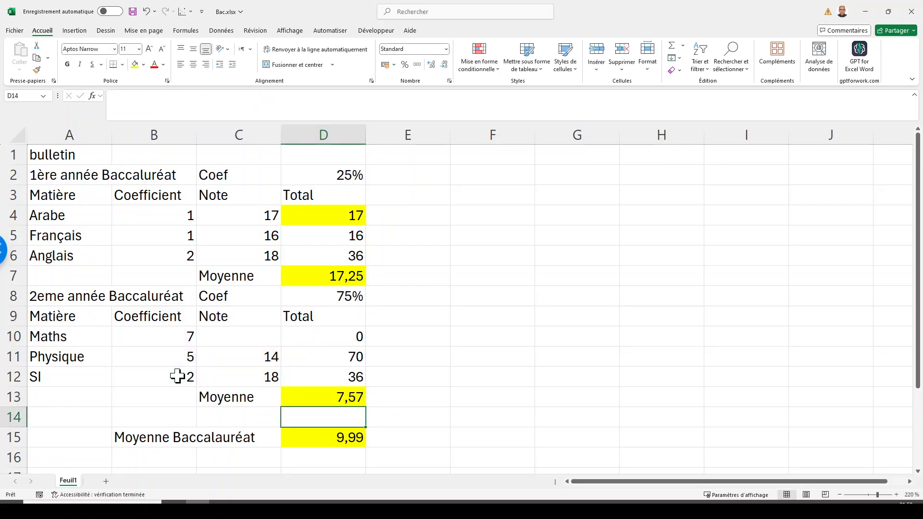
# Examine the averages in D13, D15 and D7 and the yearly coefficients in D2 and D8.
pyautogui.press('Up')
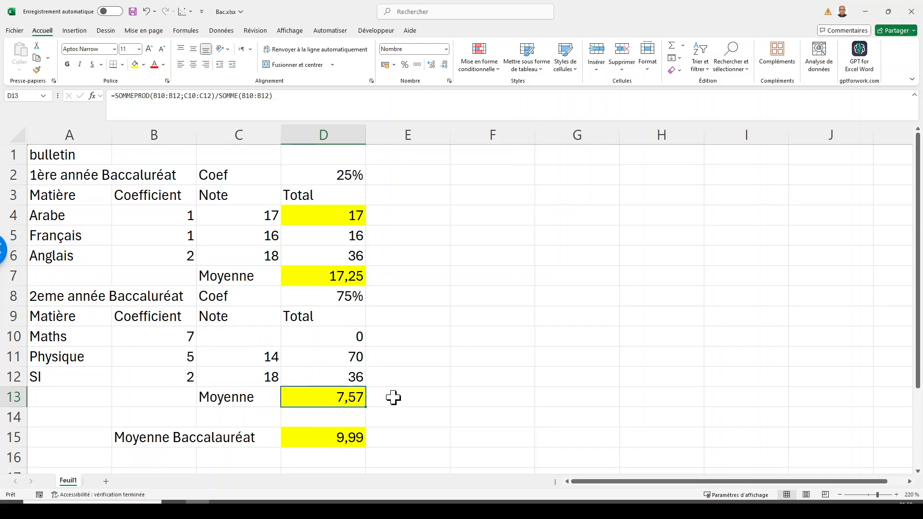
pyautogui.press('Down')
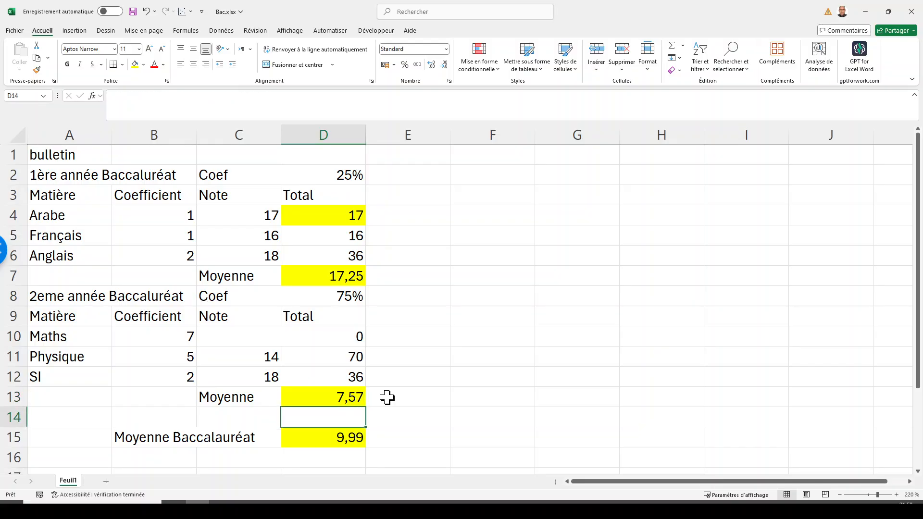
pyautogui.press('Up')
pyautogui.press('Down')
pyautogui.press('Down')
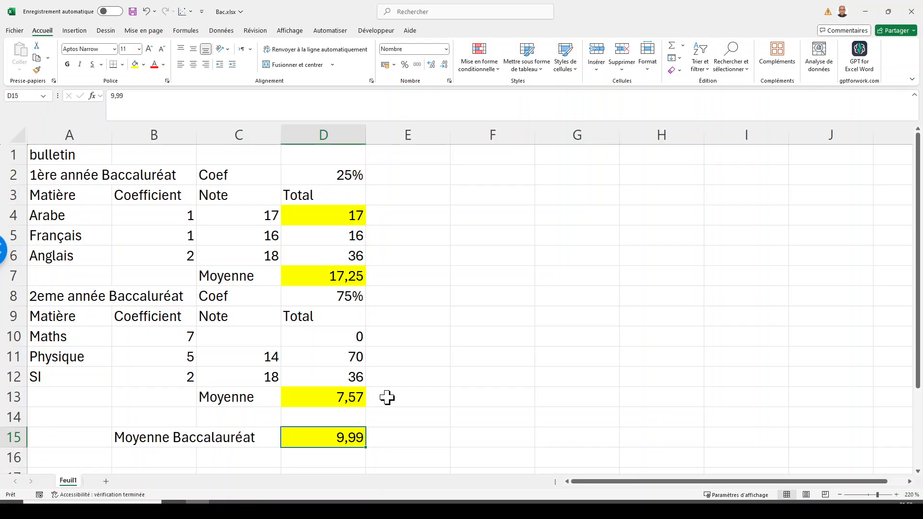
pyautogui.click(68, 176)
pyautogui.click(340, 176)
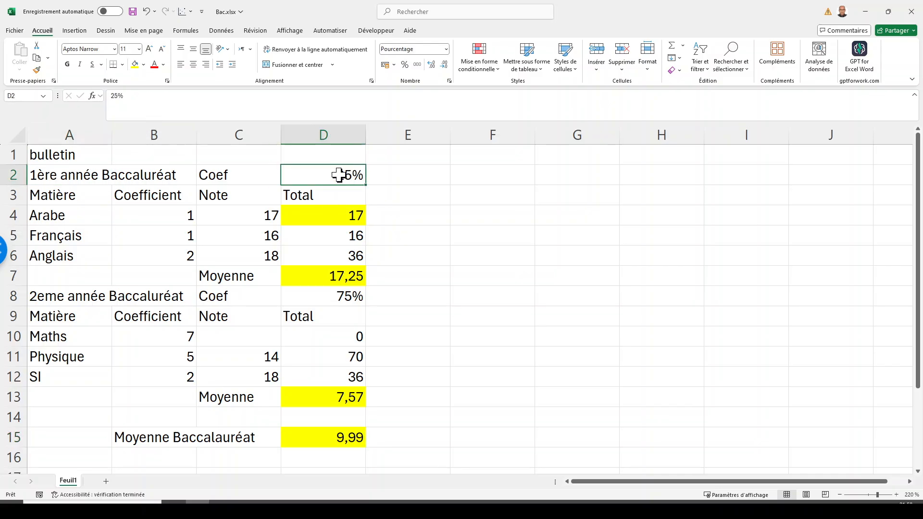
pyautogui.click(339, 278)
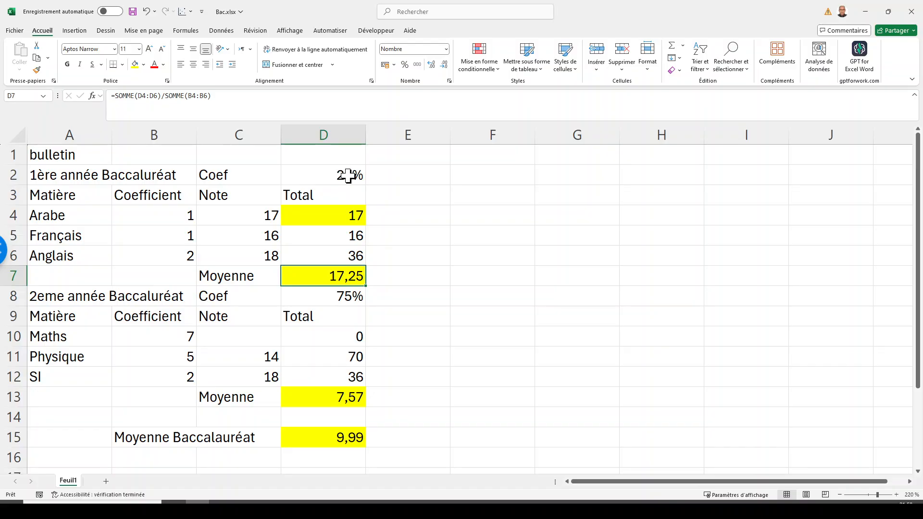
pyautogui.click(348, 175)
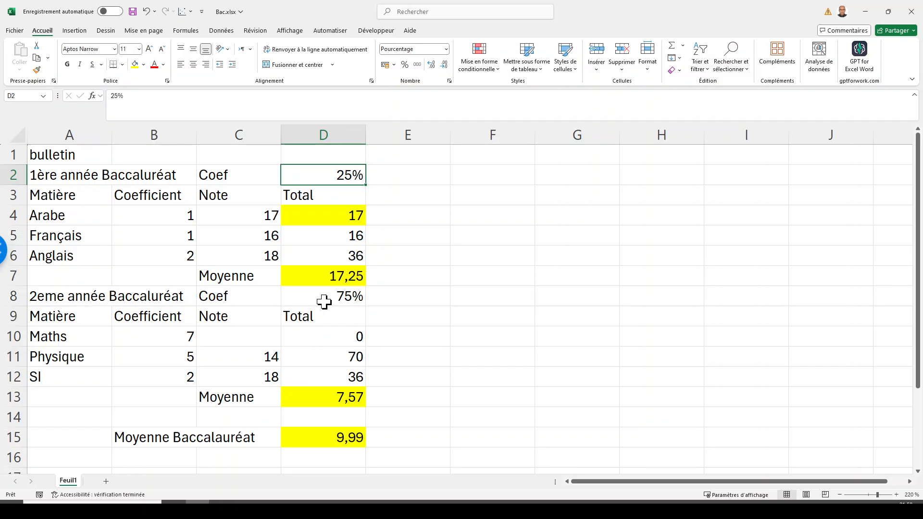
pyautogui.click(341, 297)
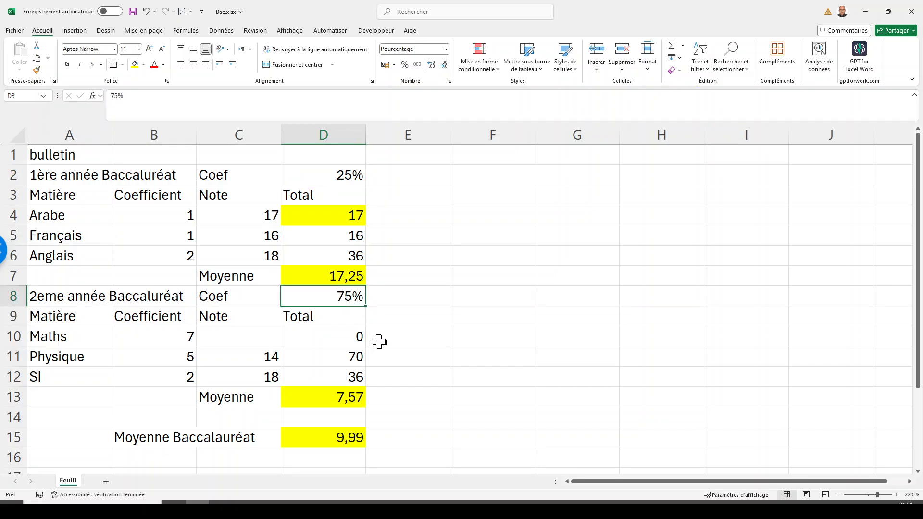
# Replace the fixed Baccalauréat average in D15 with the formula =D7*D2+D13*D8.
pyautogui.click(326, 442)
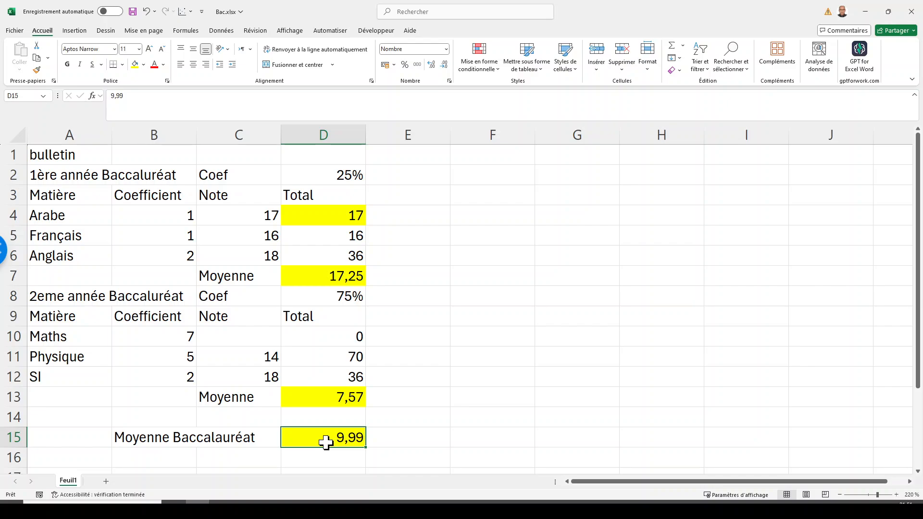
pyautogui.write('=')
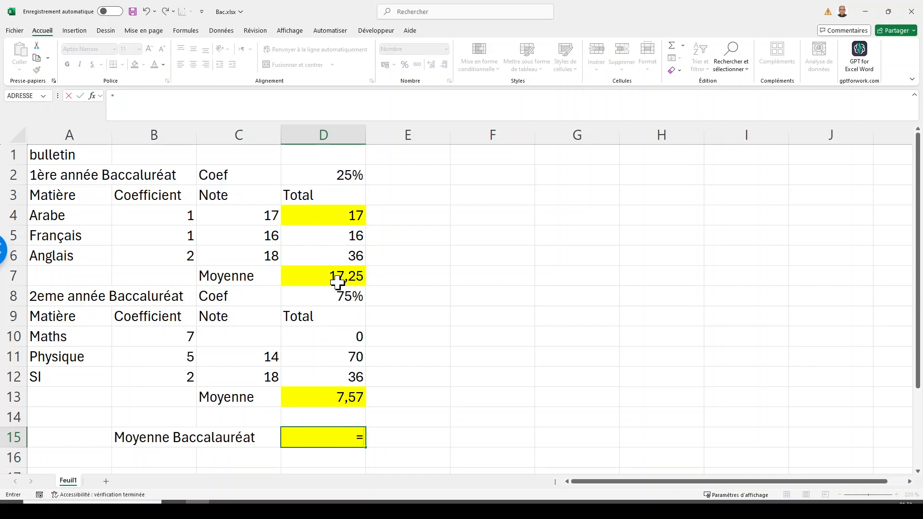
pyautogui.click(336, 278)
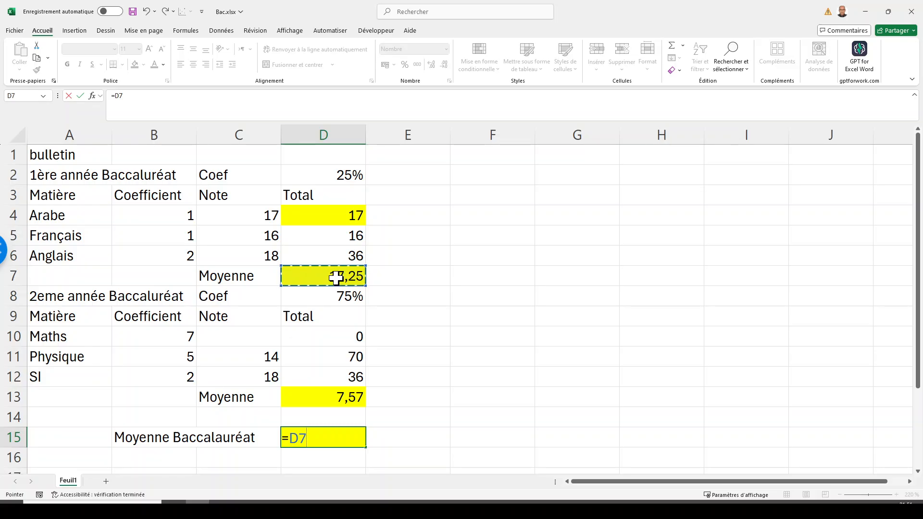
pyautogui.write('*')
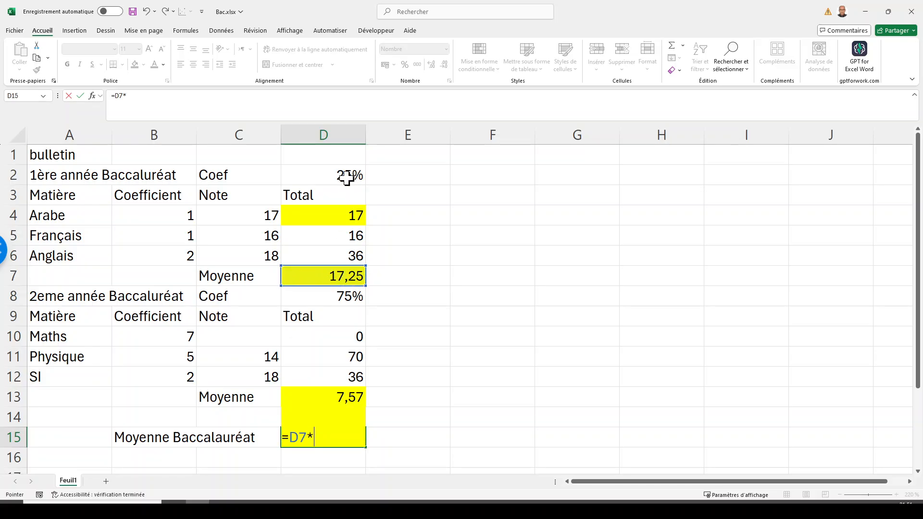
pyautogui.click(347, 178)
pyautogui.write('+')
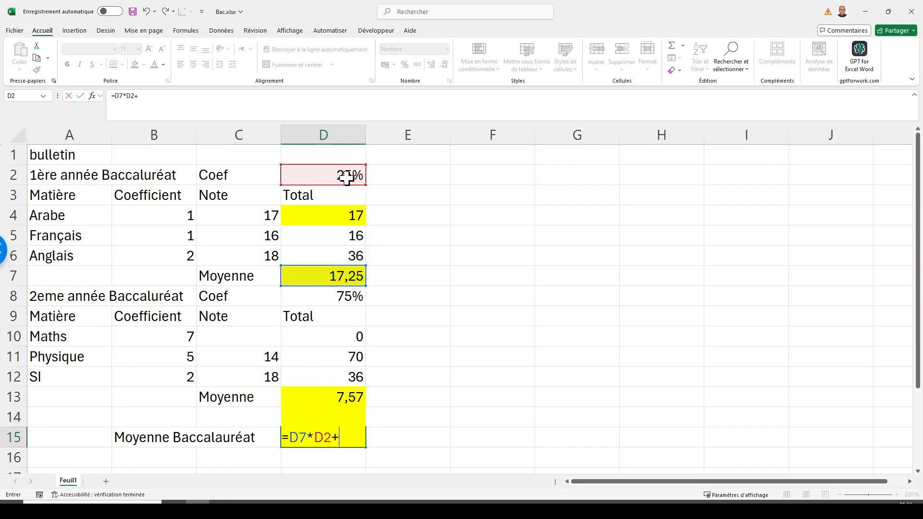
pyautogui.click(336, 398)
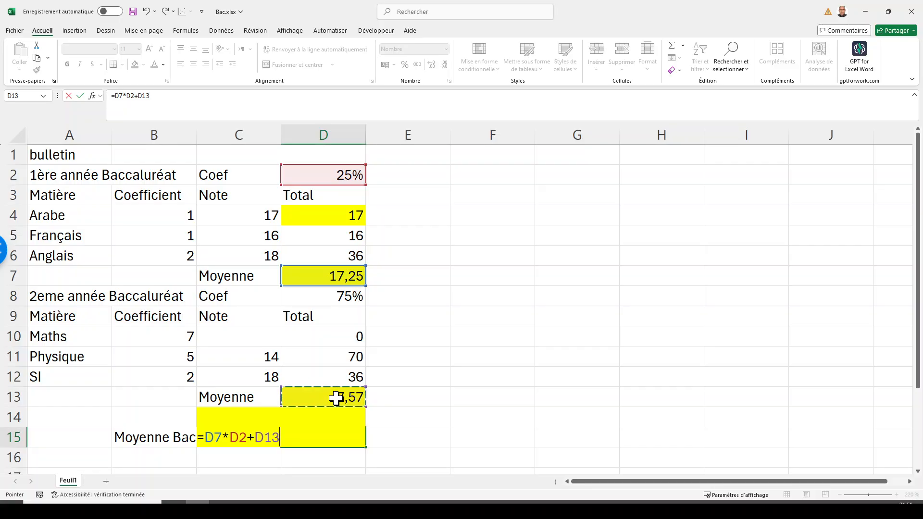
pyautogui.write('*')
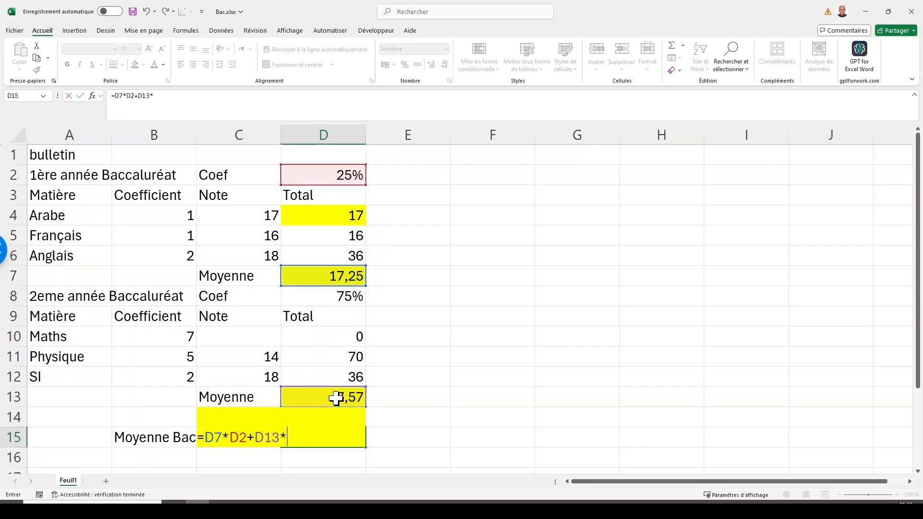
pyautogui.click(341, 298)
pyautogui.press('Return')
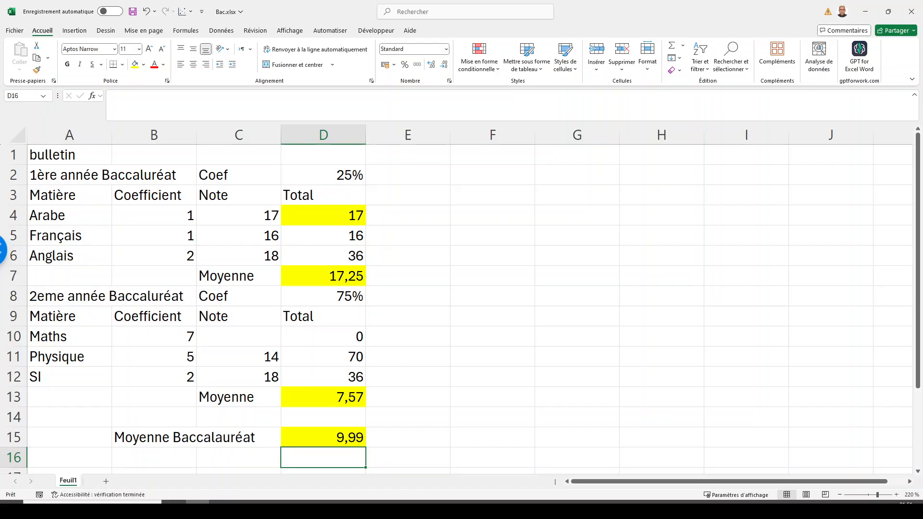
# Run a Valeur cible search bringing D15 to 16 by changing the Maths note in C10, and discard the solution.
pyautogui.hotkey('alt', 'Tab')
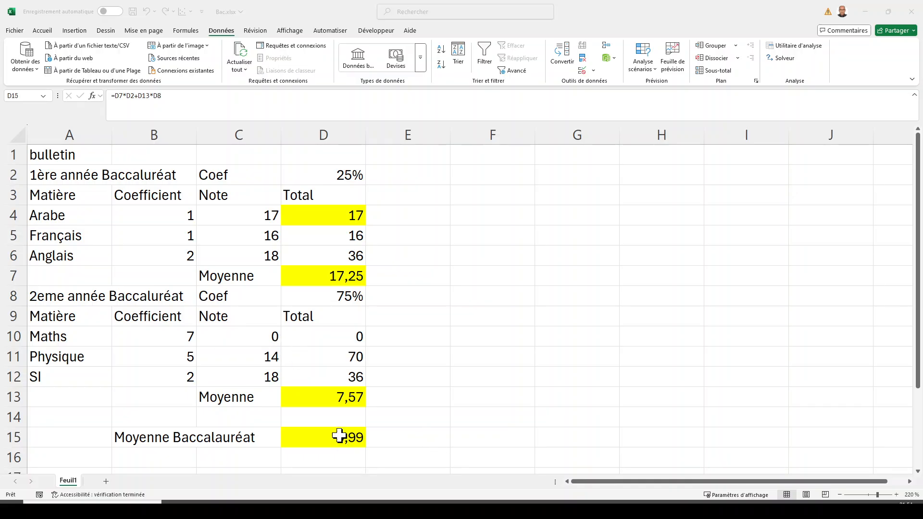
pyautogui.click(339, 435)
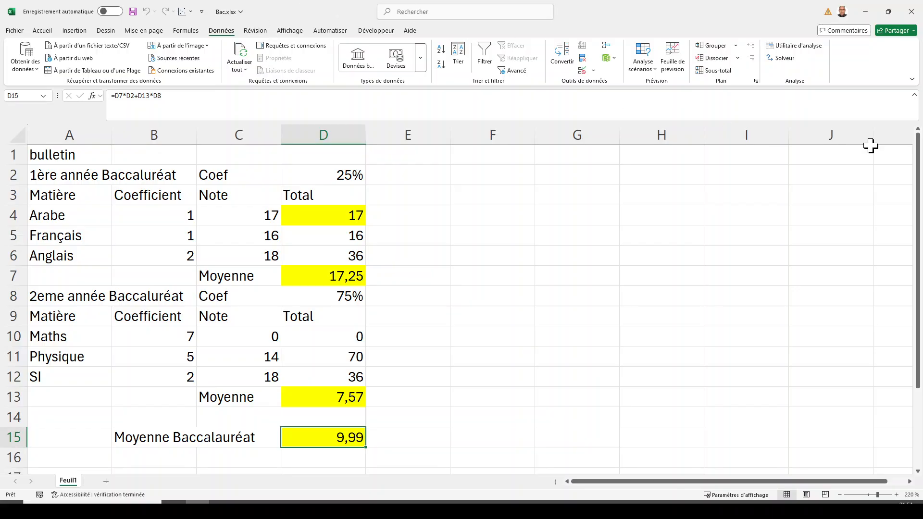
pyautogui.click(650, 69)
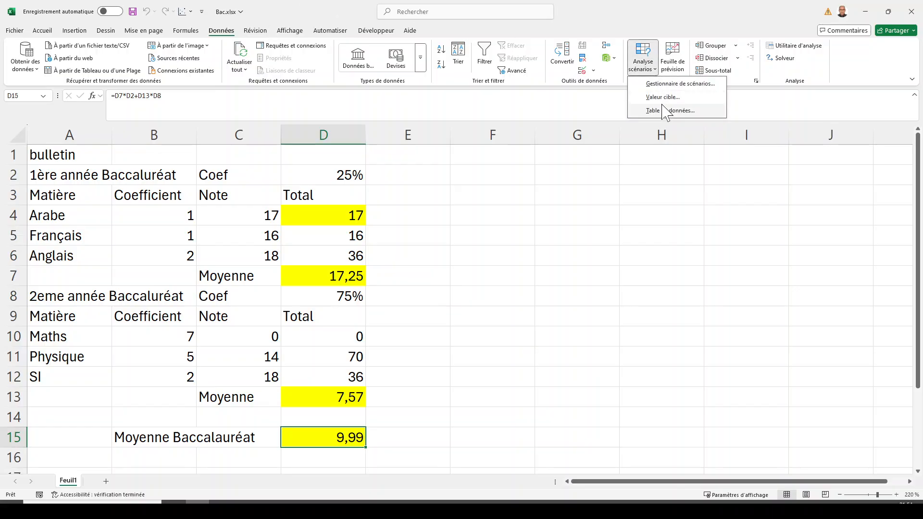
pyautogui.click(661, 97)
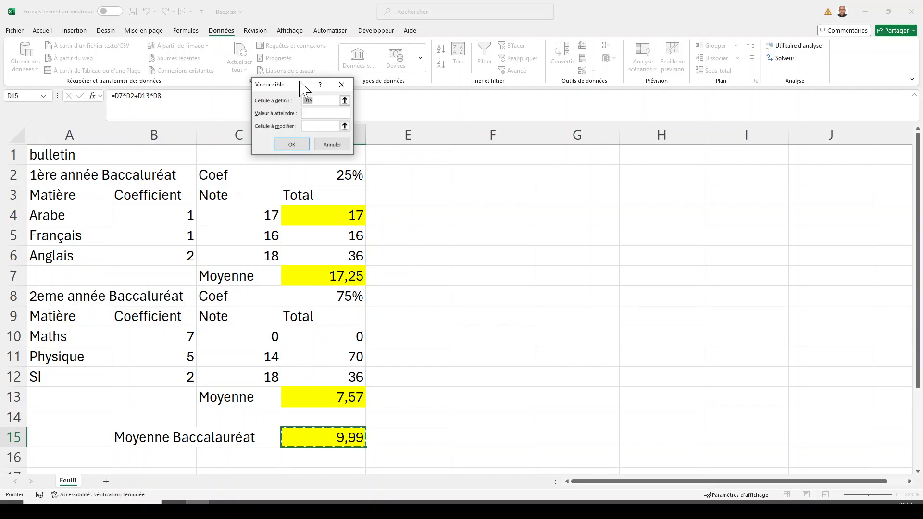
pyautogui.moveTo(302, 88); pyautogui.dragTo(520, 246)
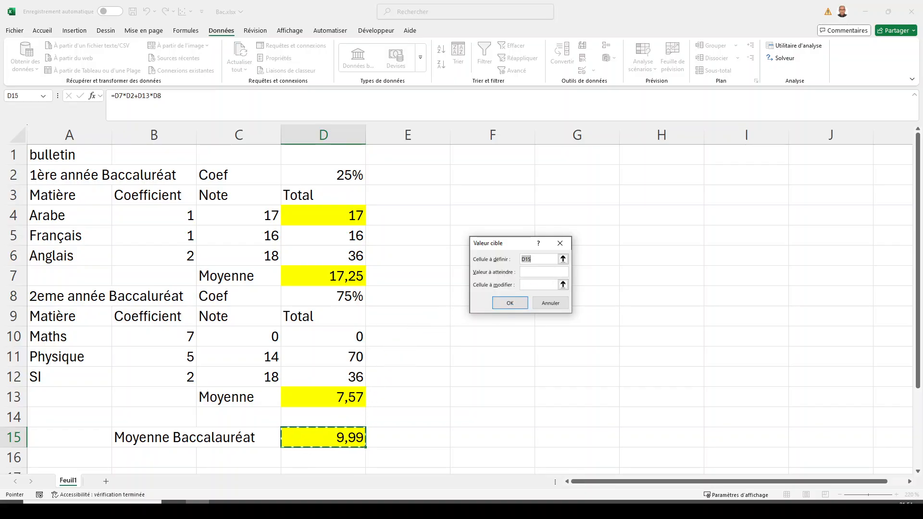
pyautogui.click(535, 275)
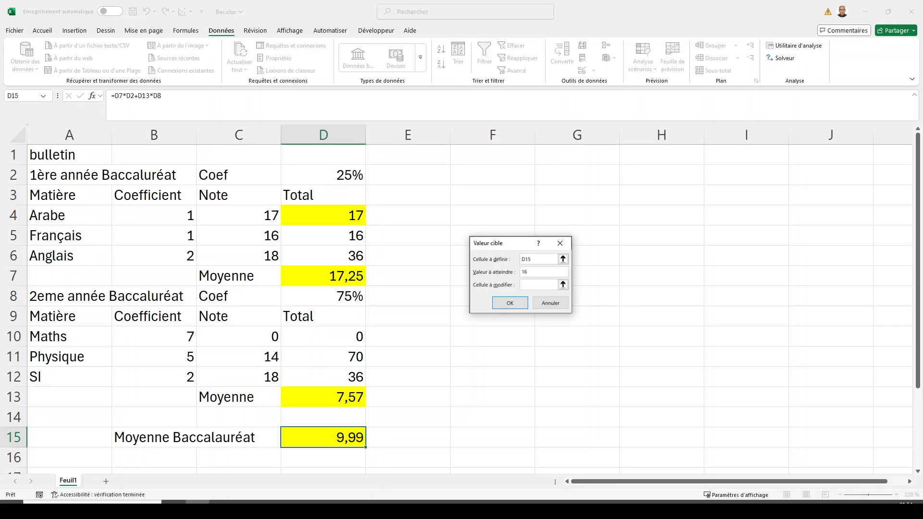
pyautogui.press('Tab')
pyautogui.click(243, 331)
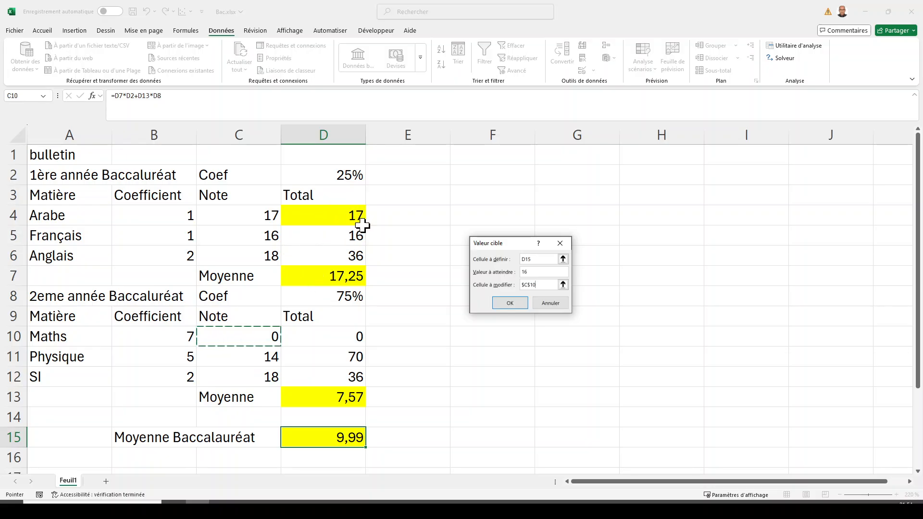
pyautogui.click(500, 303)
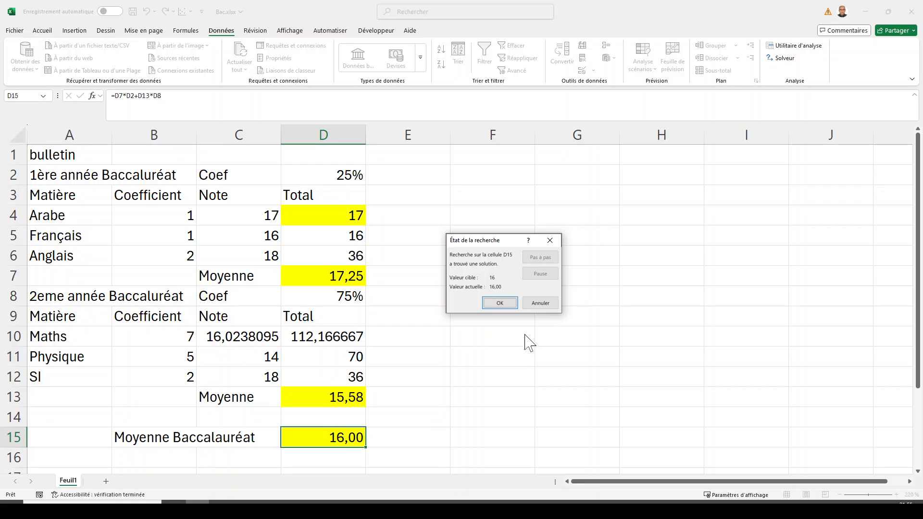
pyautogui.click(533, 304)
pyautogui.click(532, 305)
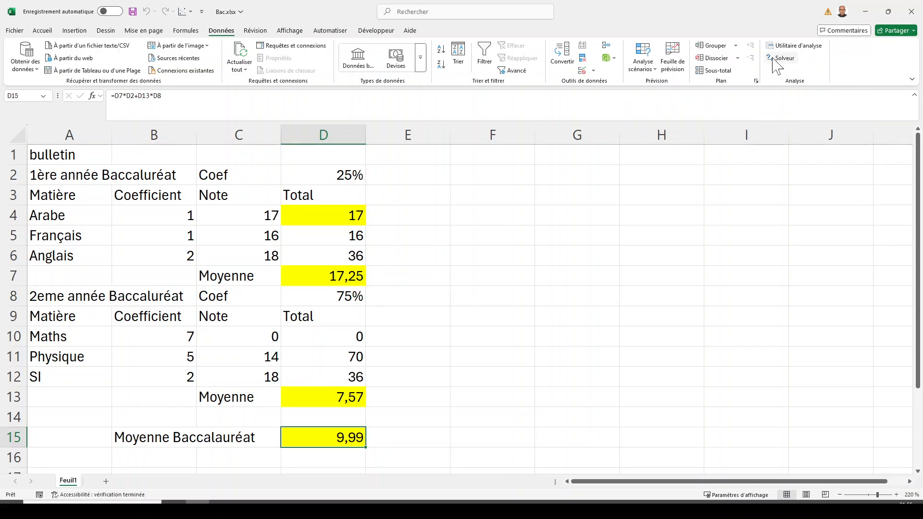
# Solve for D15 equal to 16 with the Solveur, varying C10 with the Simplex PL method, and keep the solution.
pyautogui.click(774, 59)
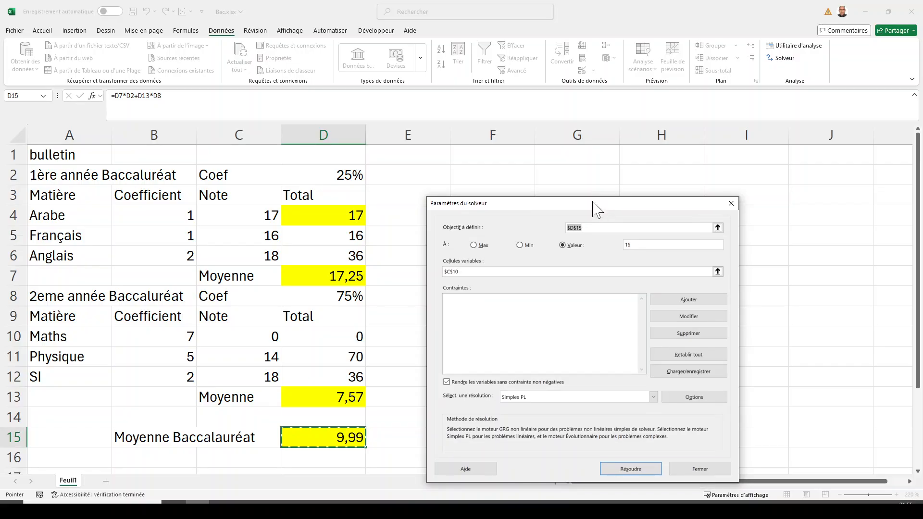
pyautogui.moveTo(590, 207); pyautogui.dragTo(580, 136)
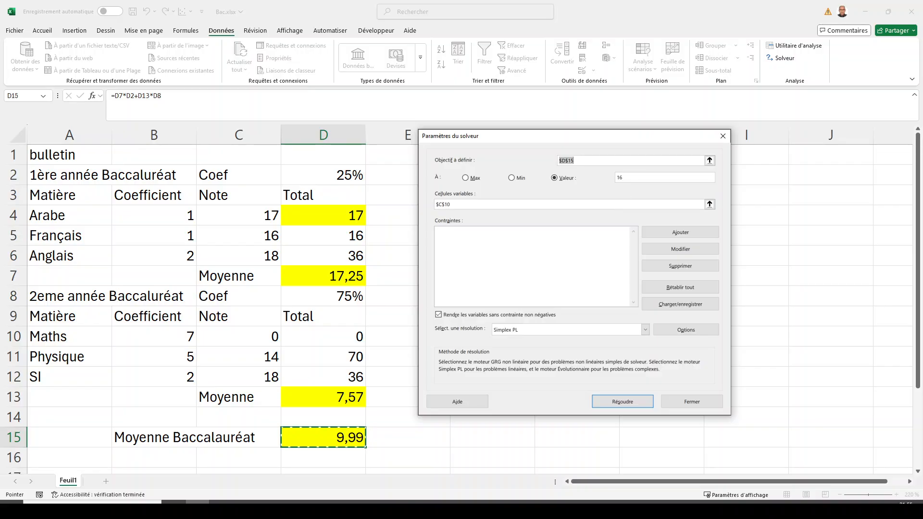
pyautogui.click(475, 206)
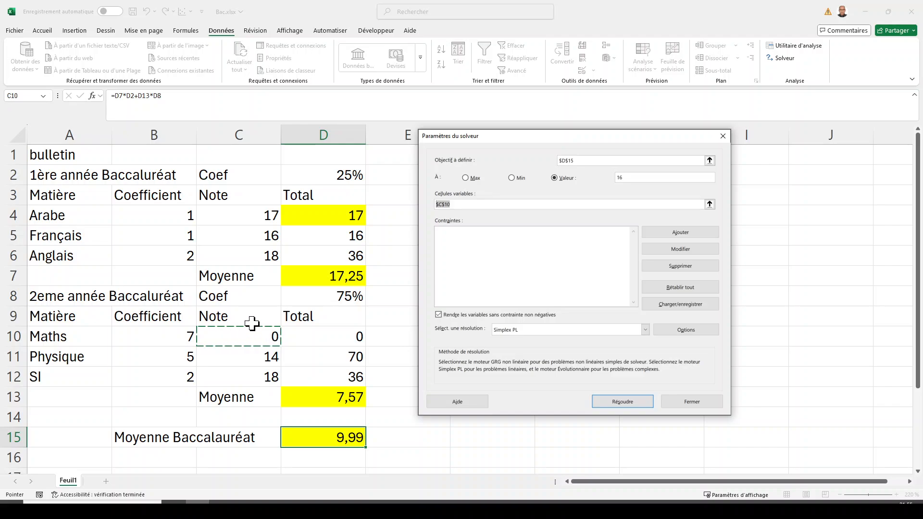
pyautogui.click(525, 327)
pyautogui.click(525, 331)
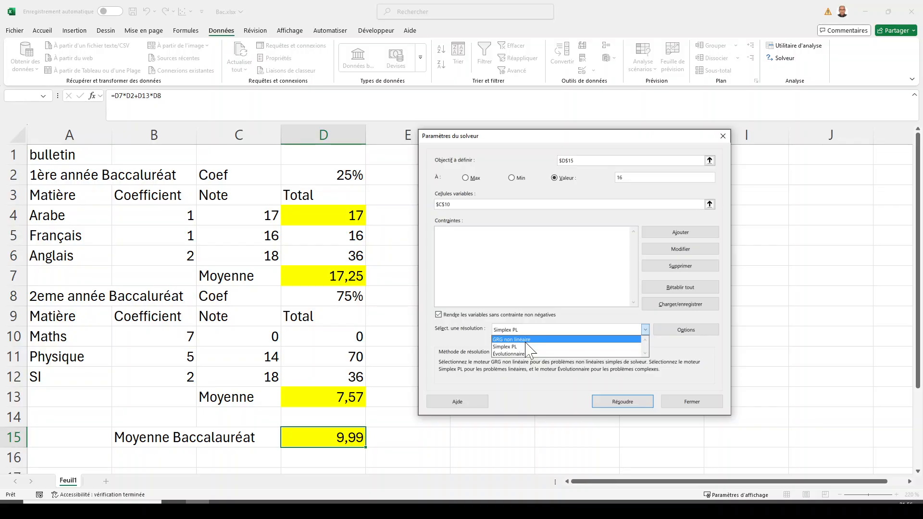
pyautogui.click(530, 268)
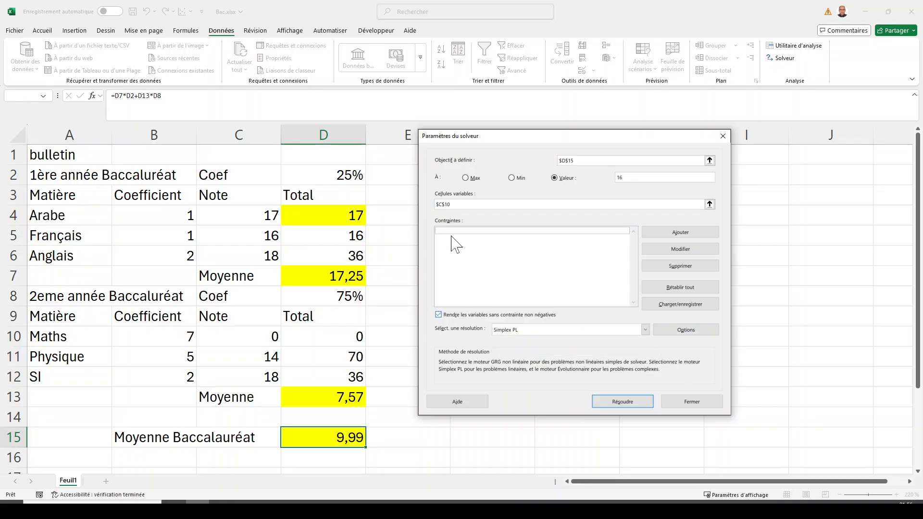
pyautogui.click(621, 401)
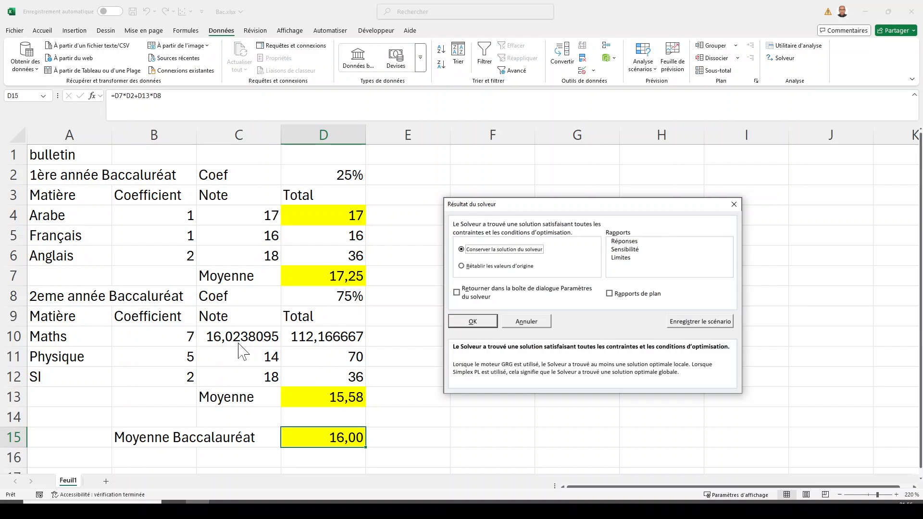
pyautogui.click(476, 321)
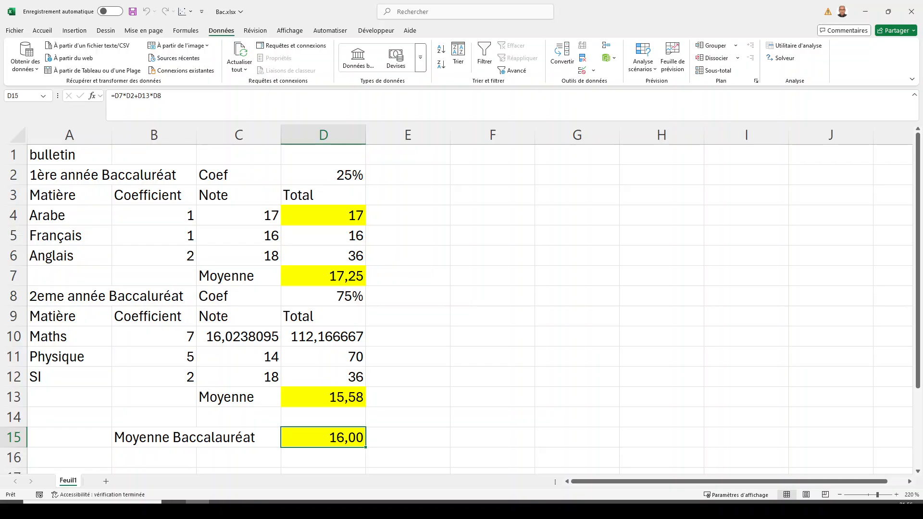
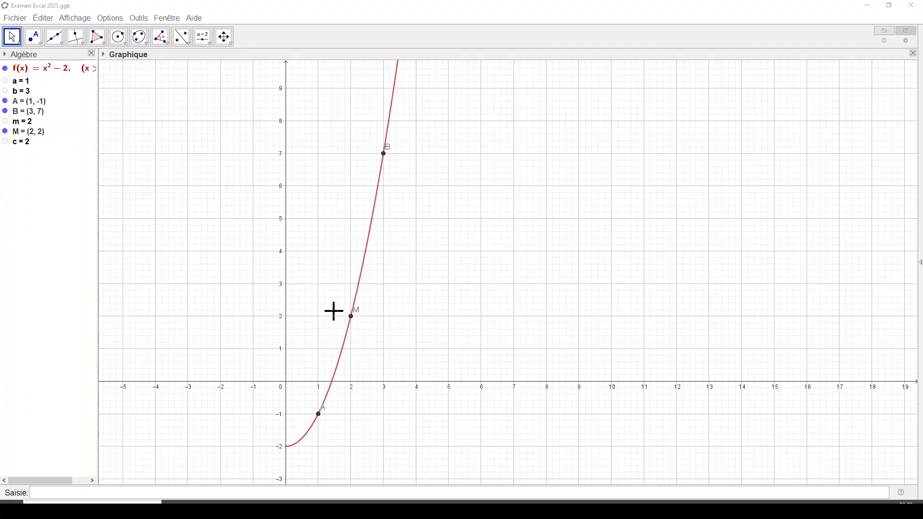
# Reassign the upper bound b to the midpoint m with b=m, two times in a row.
pyautogui.click(29, 122)
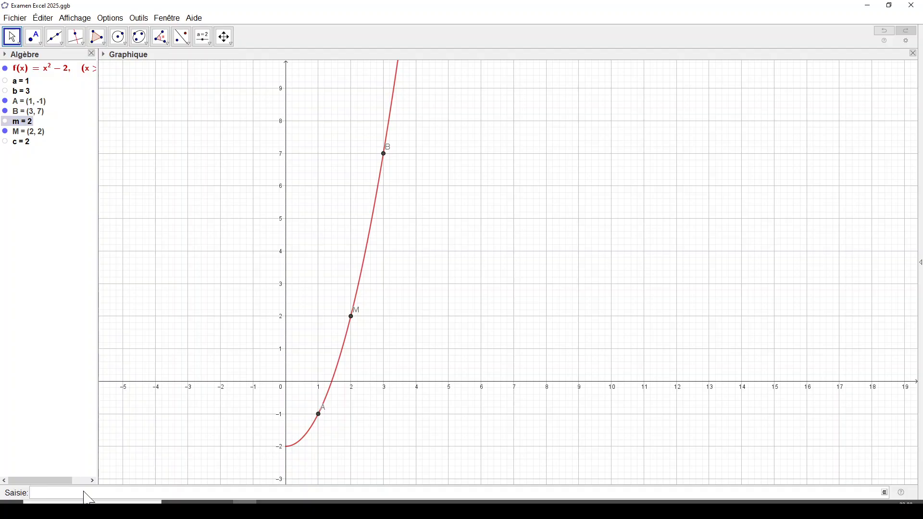
pyautogui.write('=m')
pyautogui.press('Return')
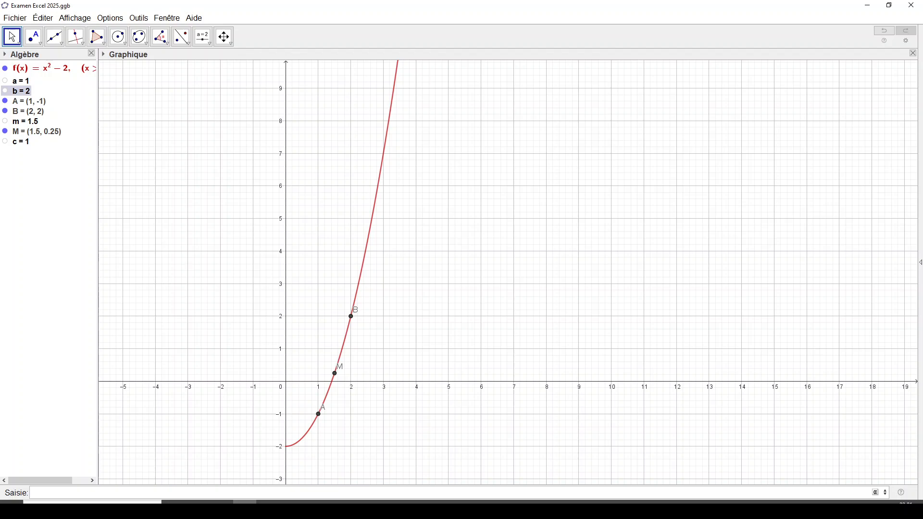
pyautogui.write('b=m')
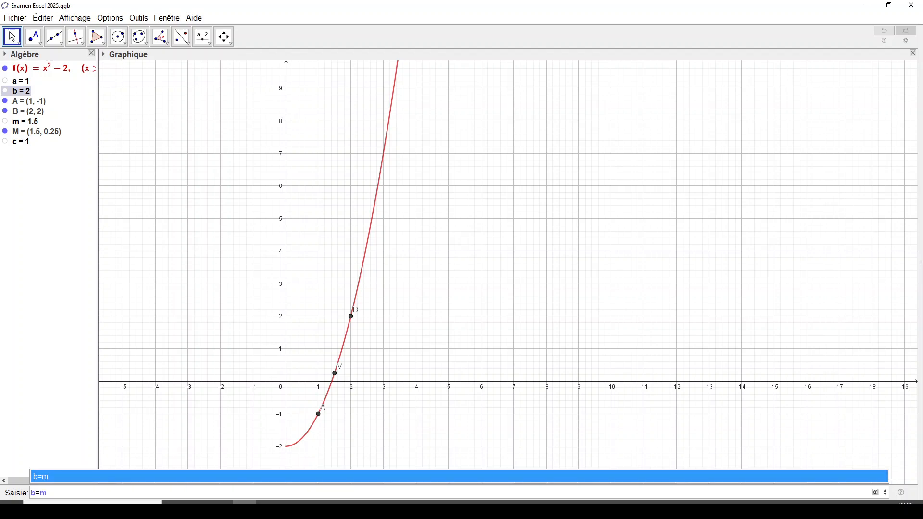
pyautogui.press('Return')
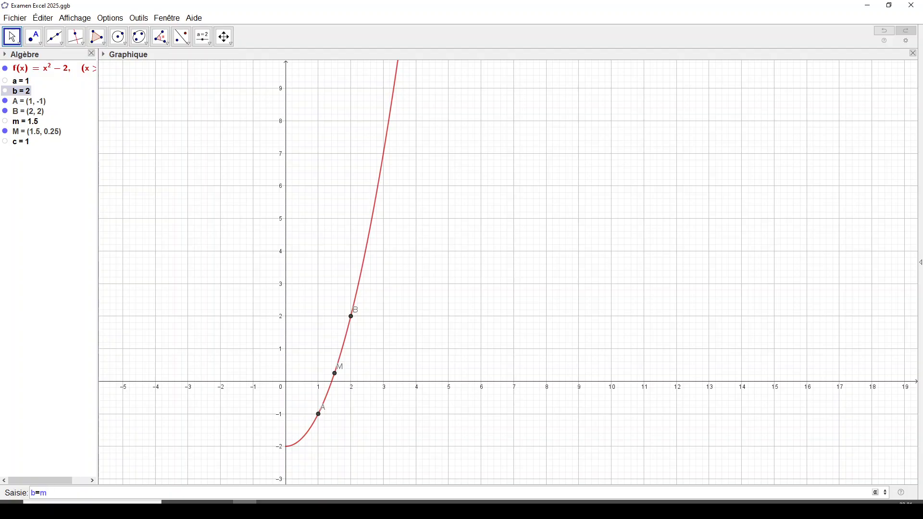
pyautogui.press('Return')
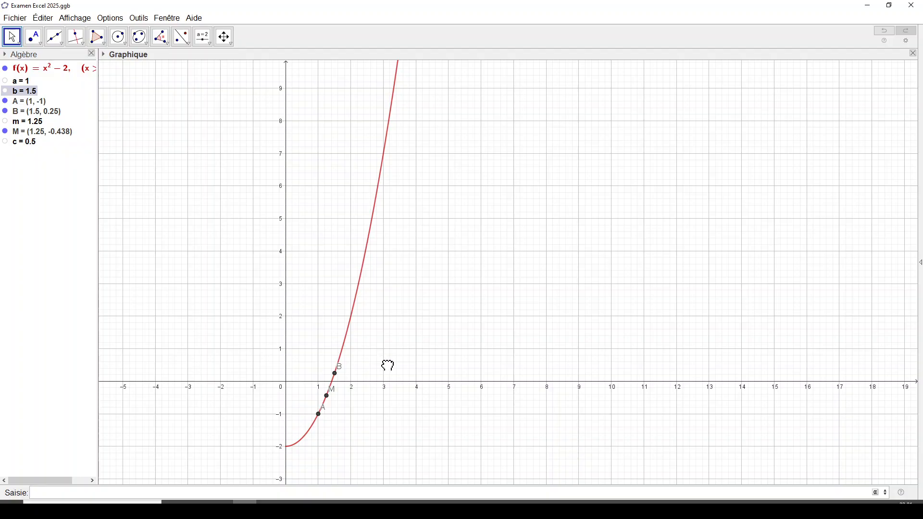
# Reassign the lower bound a to the midpoint m with a=m, two times in a row.
pyautogui.moveTo(388, 366); pyautogui.dragTo(418, 303)
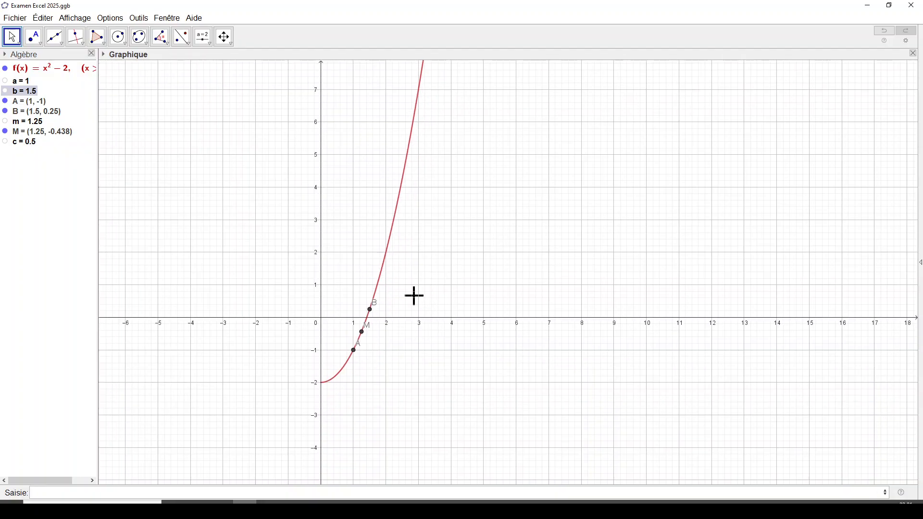
pyautogui.scroll(3, 418, 300)
pyautogui.scroll(3, 414, 296)
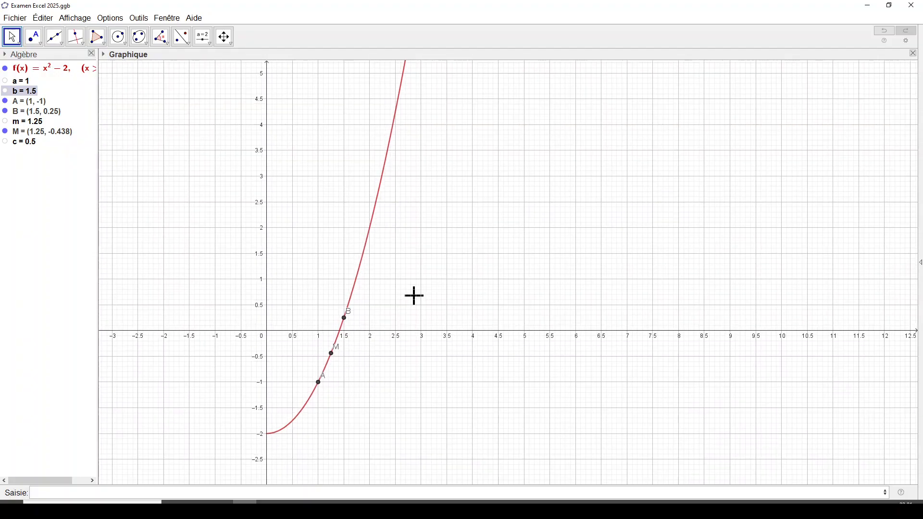
pyautogui.moveTo(423, 301); pyautogui.dragTo(473, 258)
pyautogui.scroll(3, 460, 269)
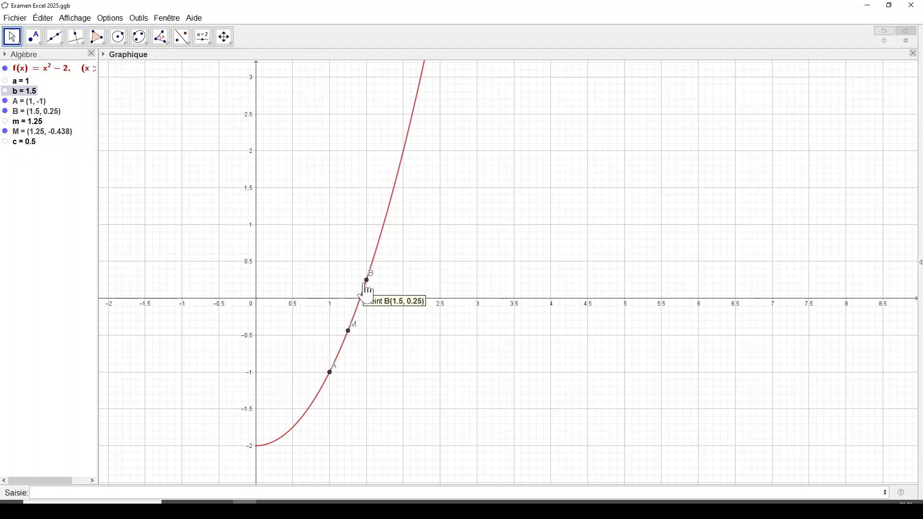
pyautogui.click(222, 492)
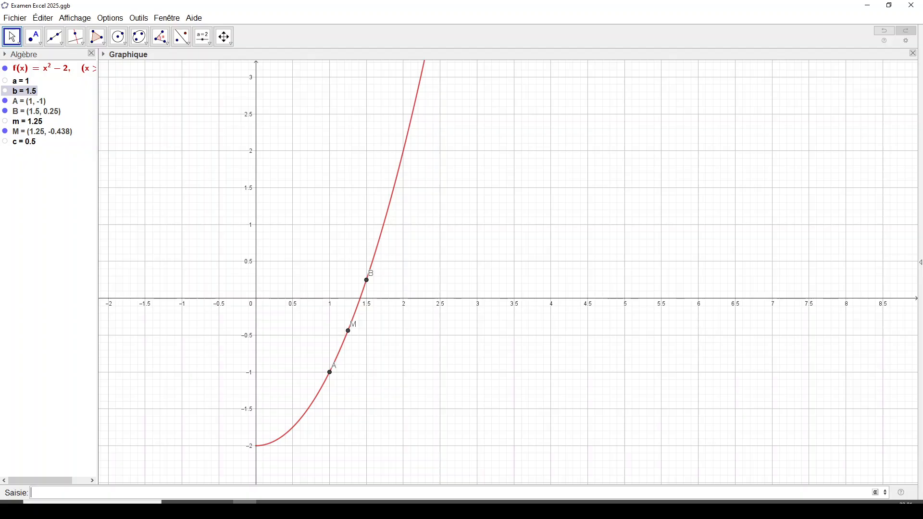
pyautogui.write('a = 1.25')
pyautogui.press('Return')
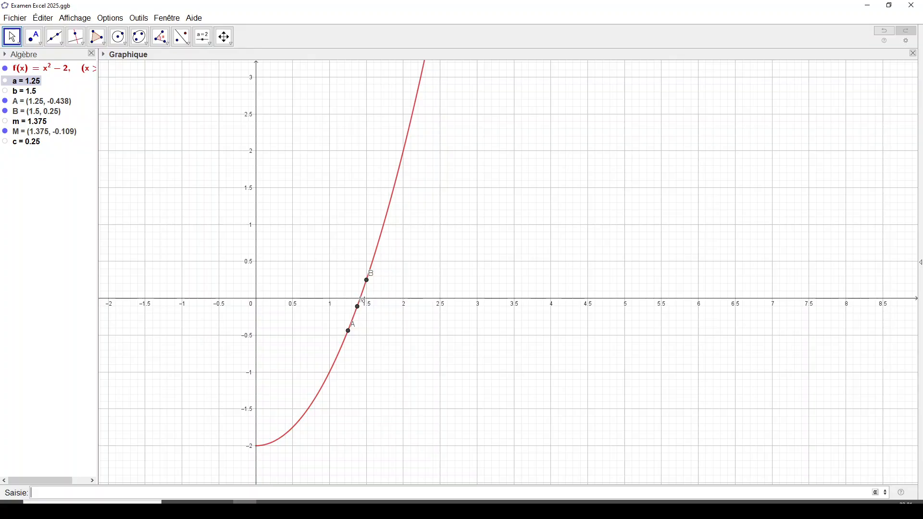
pyautogui.press('Up')
pyautogui.press('Return')
pyautogui.press('Return')
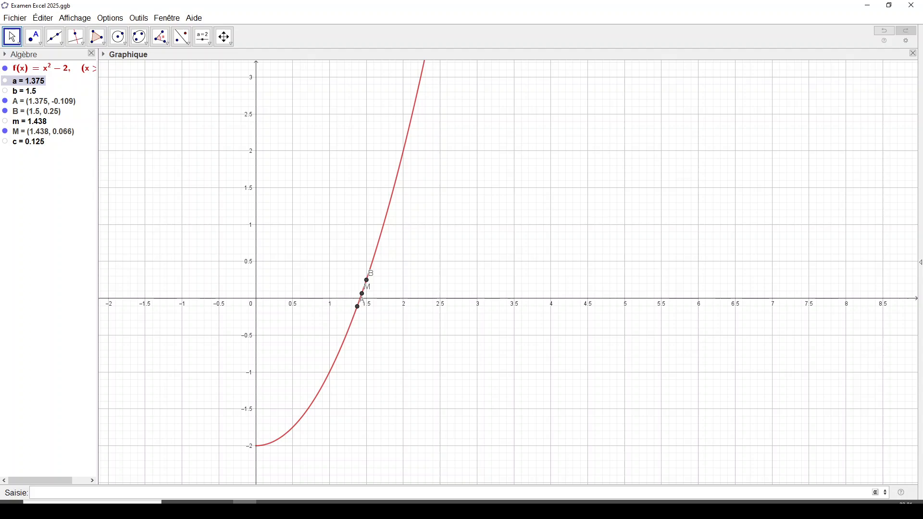
# Shrink the bisection interval once from above by redefining the upper bound as b=m.
pyautogui.scroll(4, 414, 332)
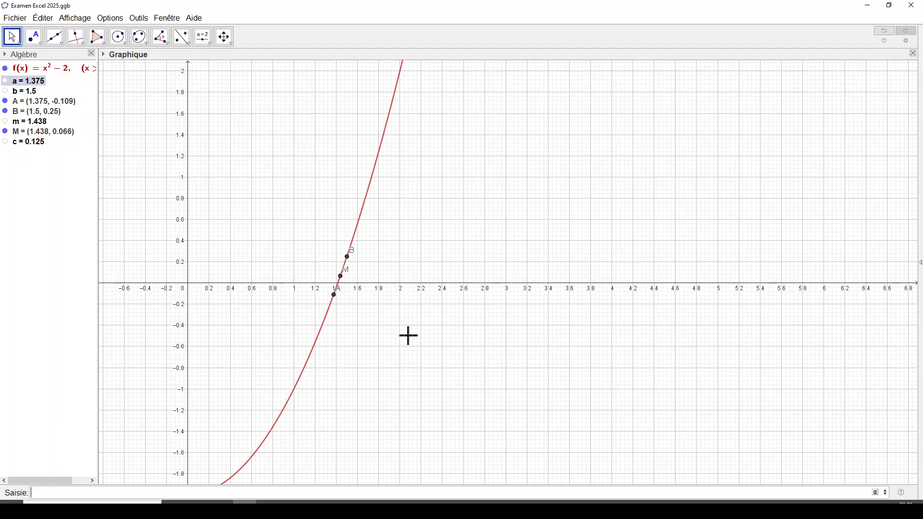
pyautogui.scroll(2, 414, 324)
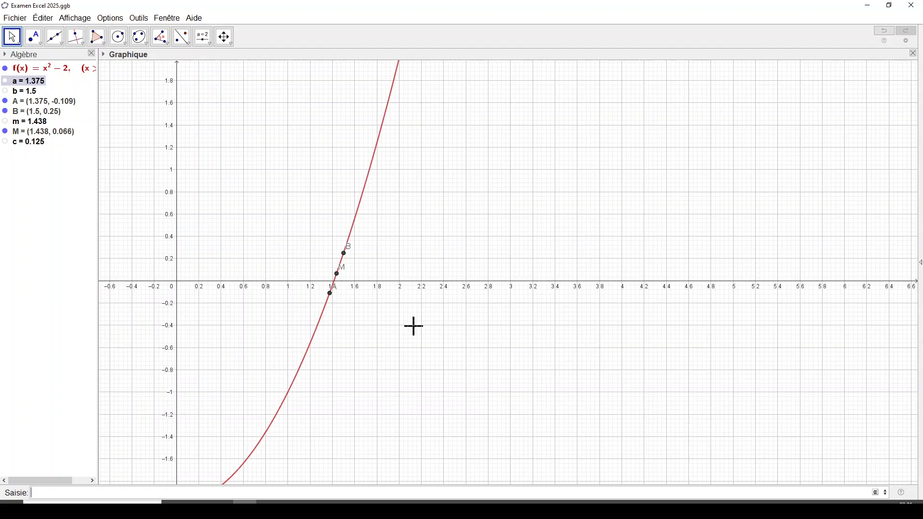
pyautogui.scroll(5, 381, 321)
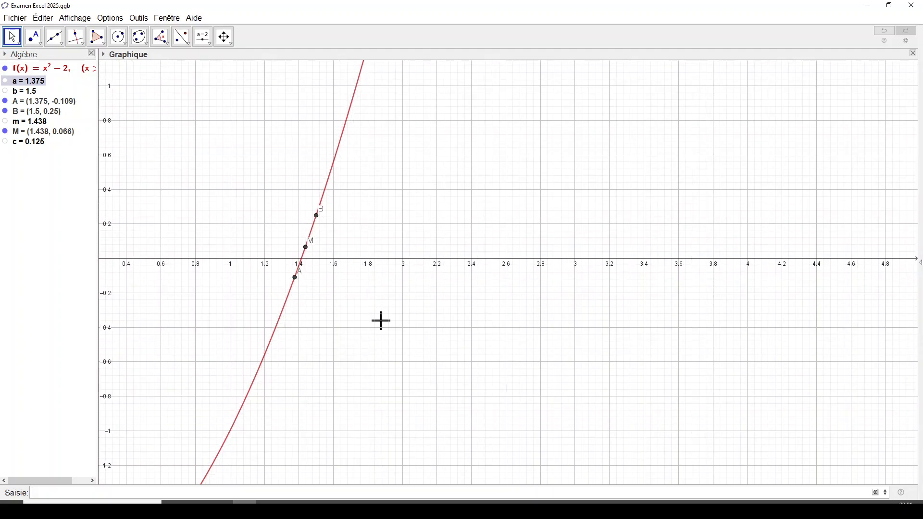
pyautogui.moveTo(372, 177); pyautogui.dragTo(412, 233)
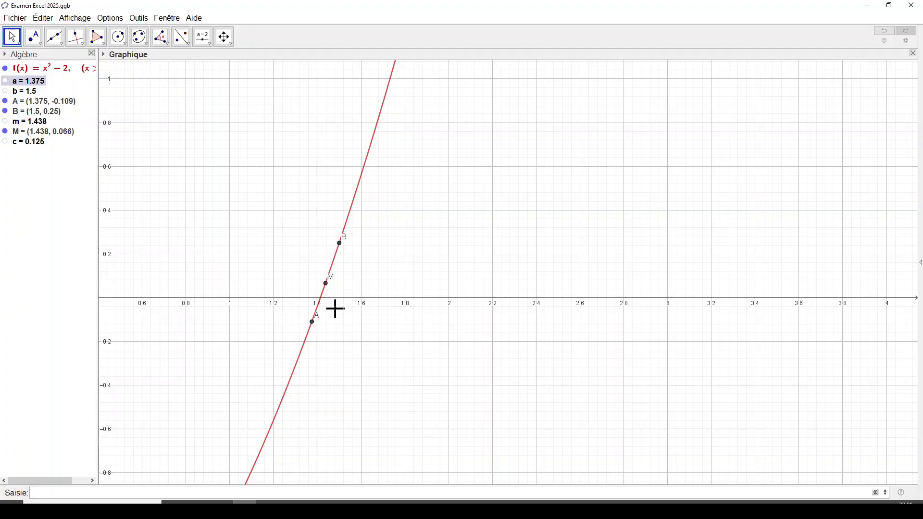
pyautogui.click(200, 493)
pyautogui.write('b=m')
pyautogui.press('Return')
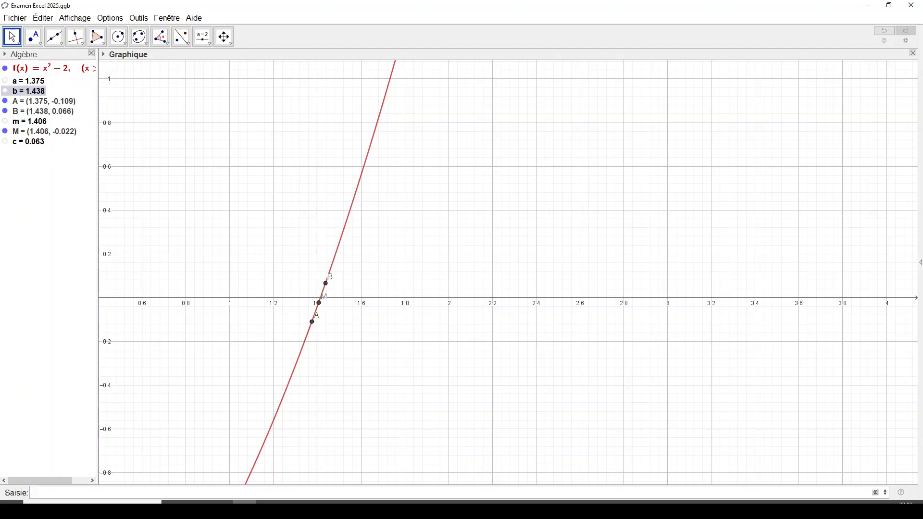
# Run two more bisection iterations, redefining the bounds with a=m and then b=m.
pyautogui.write('a=m')
pyautogui.press('Return')
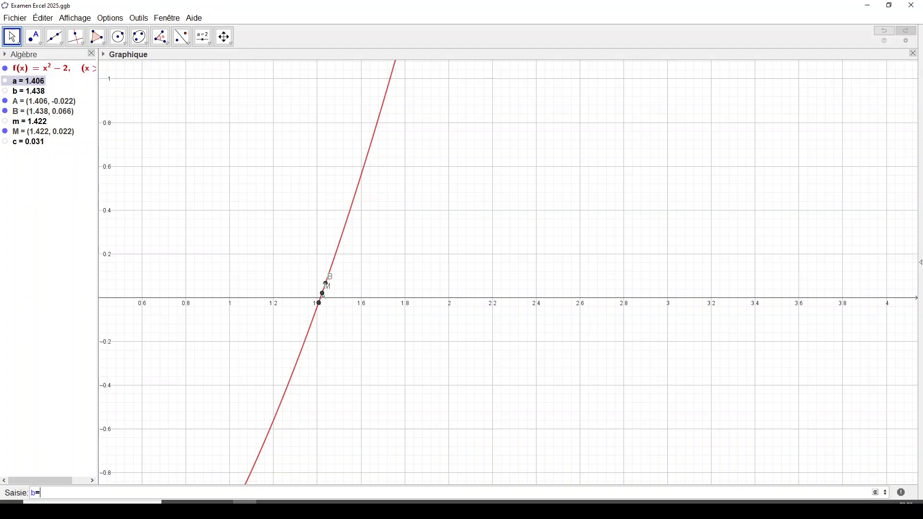
pyautogui.press('Return')
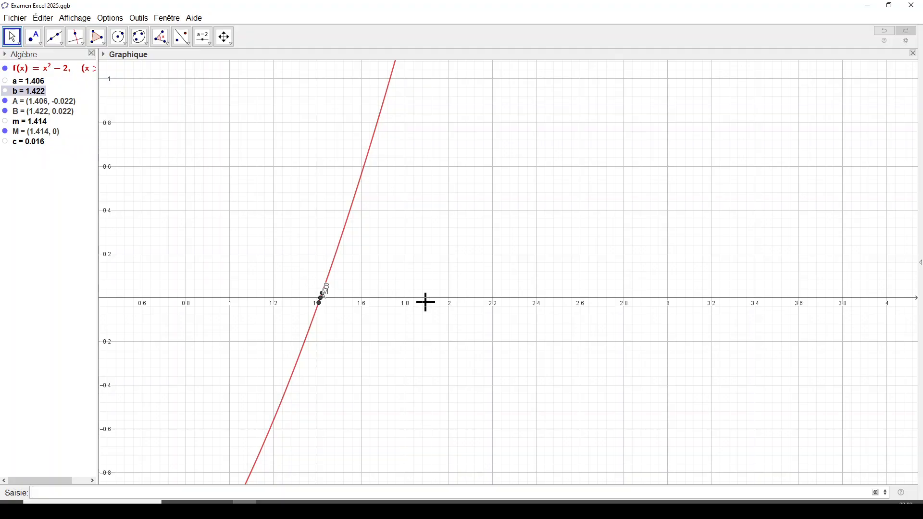
# Inspect M's position relative to the x-axis up close and redefine the lower bound as a=m.
pyautogui.scroll(2, 373, 286)
pyautogui.scroll(5, 373, 288)
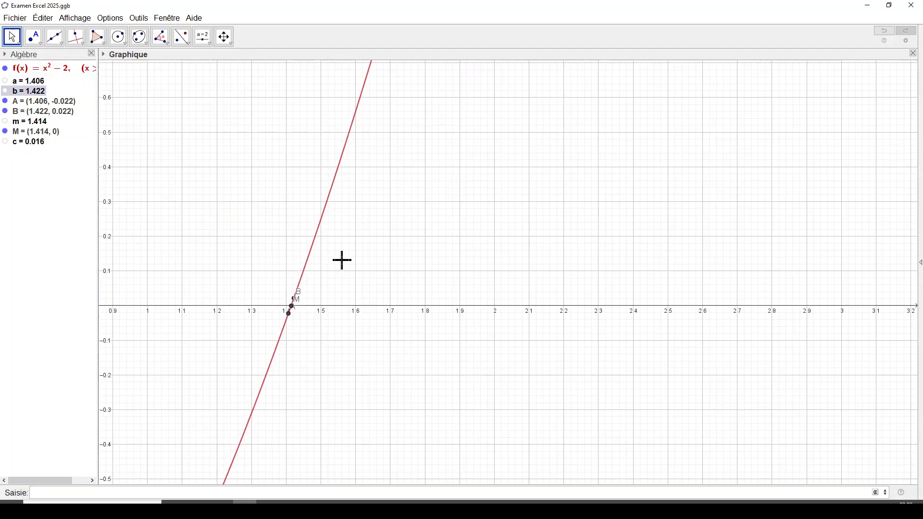
pyautogui.scroll(4, 342, 260)
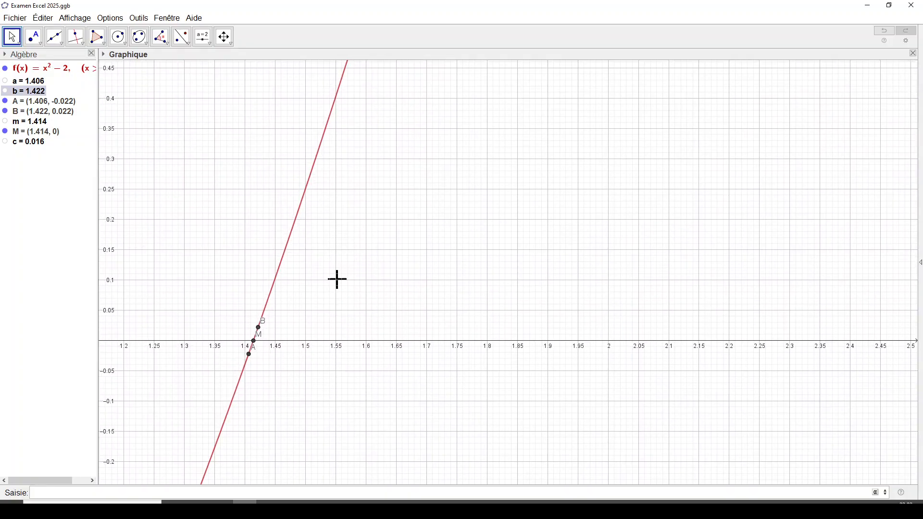
pyautogui.moveTo(348, 292); pyautogui.dragTo(457, 247)
pyautogui.scroll(3, 449, 244)
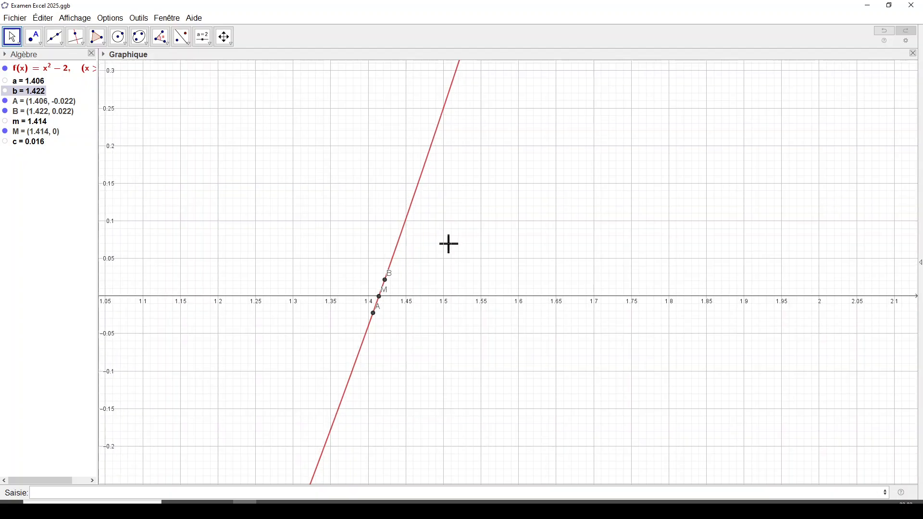
pyautogui.scroll(4, 401, 248)
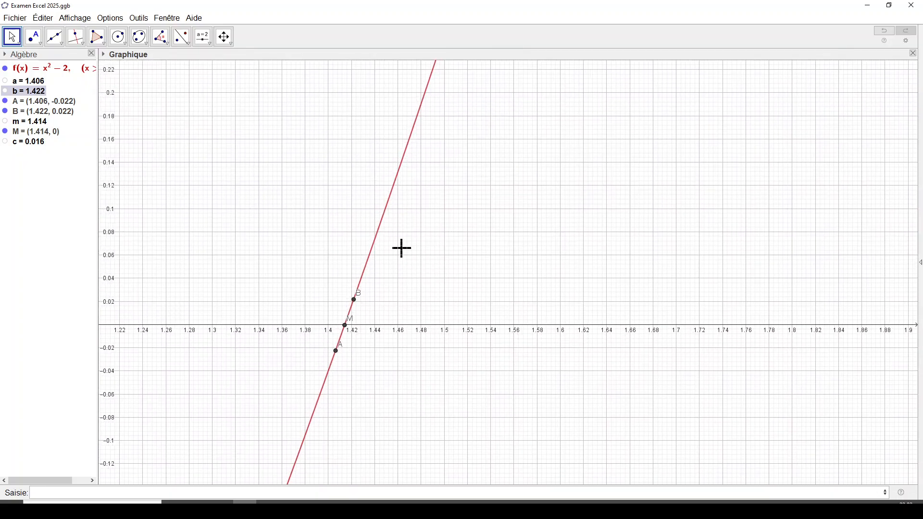
pyautogui.scroll(2, 402, 248)
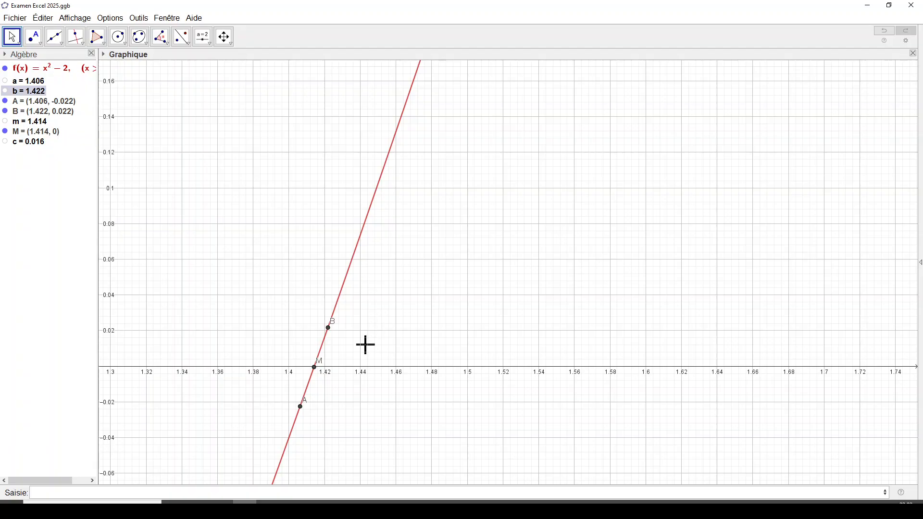
pyautogui.scroll(7, 366, 345)
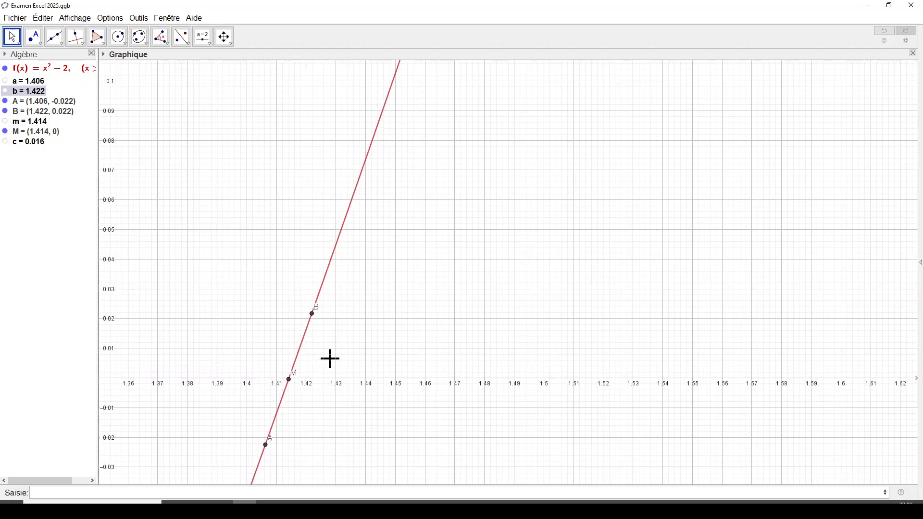
pyautogui.moveTo(325, 354); pyautogui.dragTo(431, 262)
pyautogui.scroll(3, 430, 262)
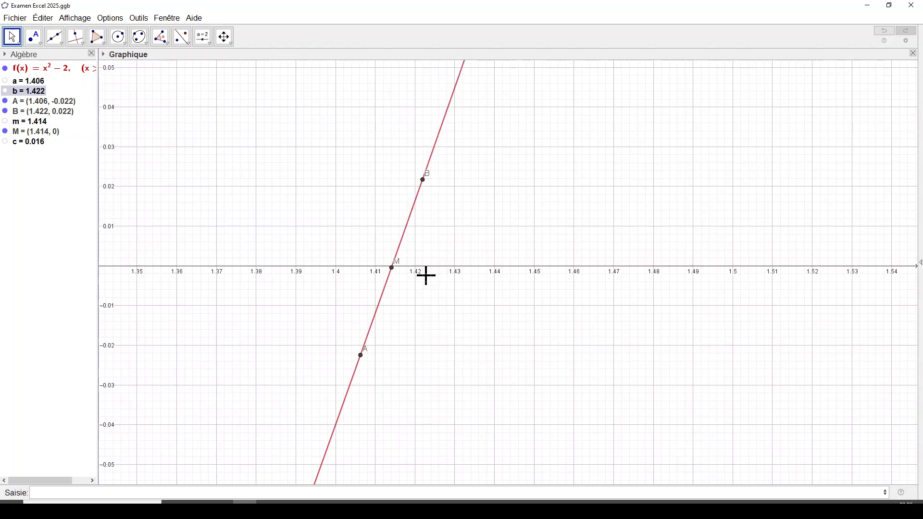
pyautogui.scroll(6, 427, 276)
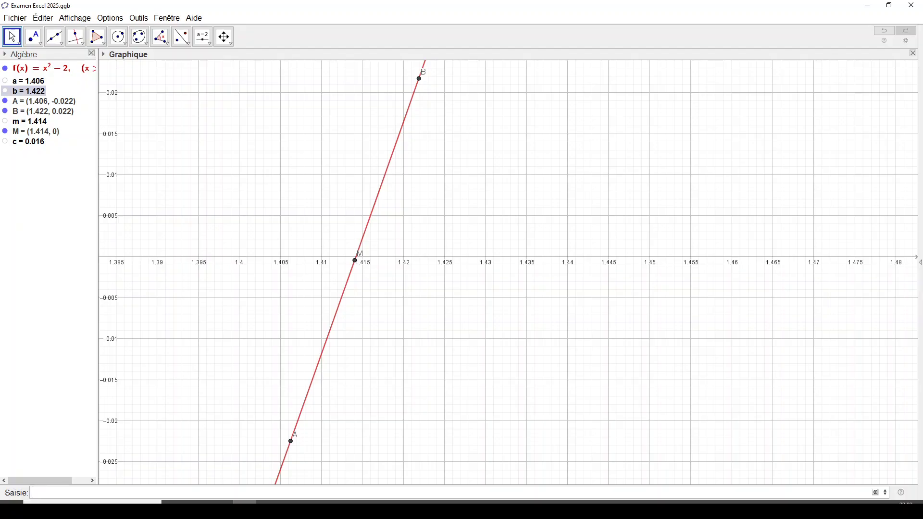
pyautogui.write('a=m')
pyautogui.press('Return')
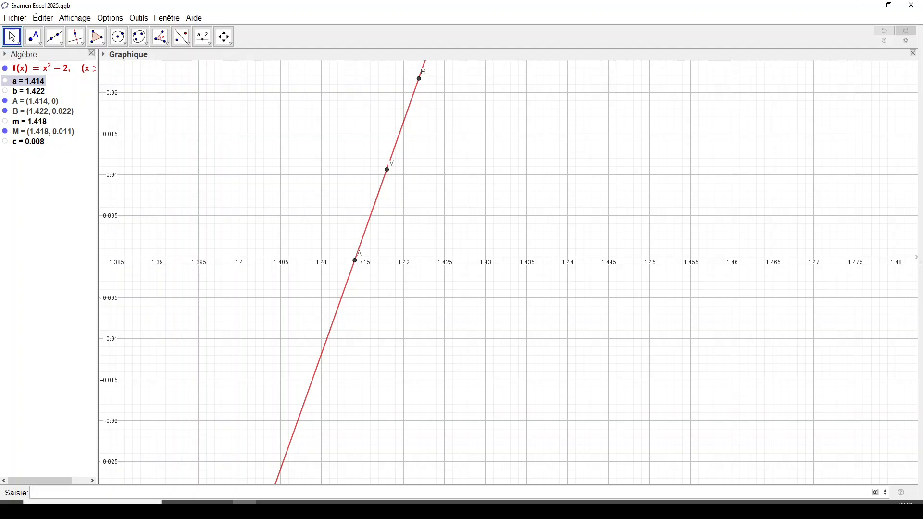
# Narrow the interval from above with three successive b=m assignments.
pyautogui.write('b=m')
pyautogui.press('Return')
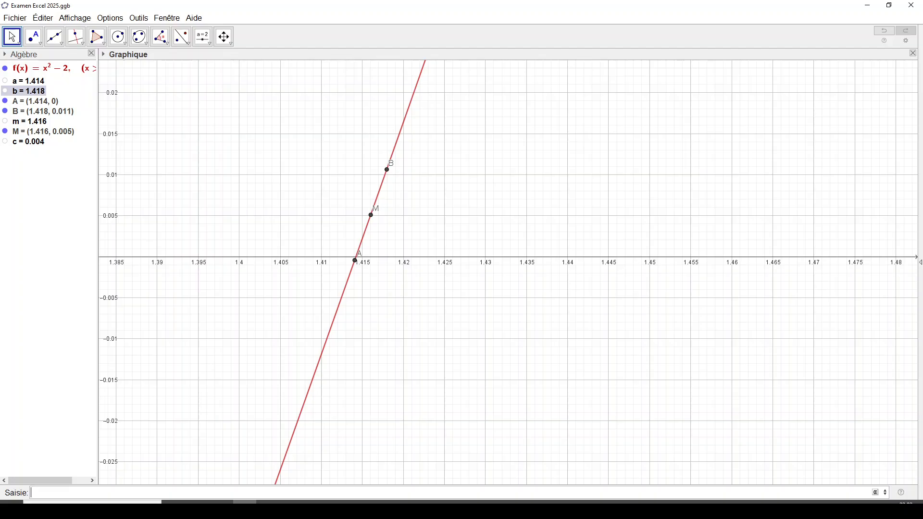
pyautogui.write('b=m')
pyautogui.press('Return')
pyautogui.write('b=m')
pyautogui.press('Return')
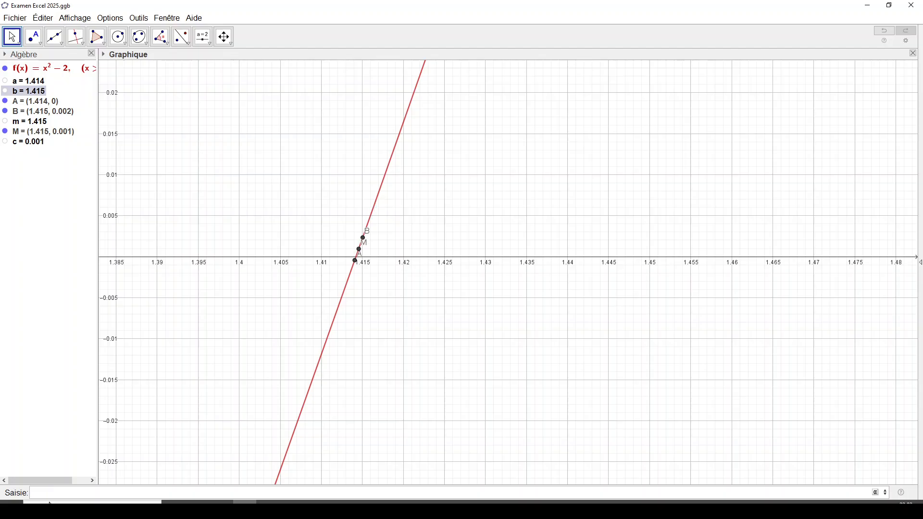